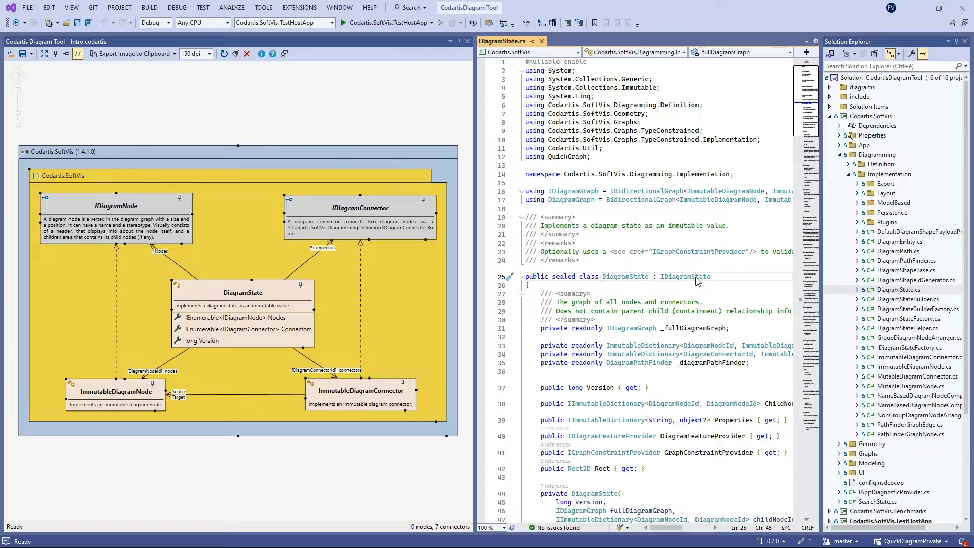
Step: Add the IDiagramState interface from the DiagramState class declaration to the diagram and fit the diagram to the view
{"action": "right_click", "coordinate": [697, 278]}
{"action": "left_click", "coordinate": [746, 527]}
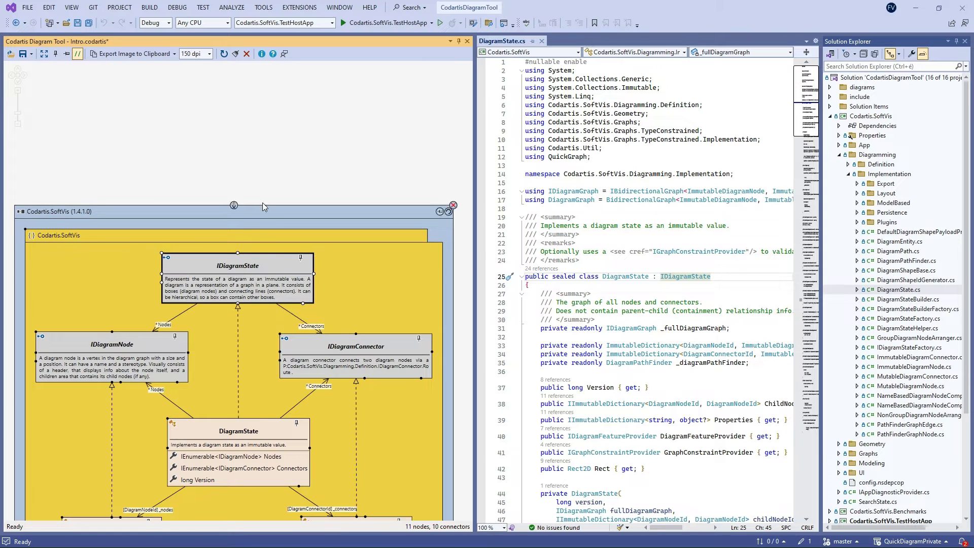
{"action": "left_click", "coordinate": [44, 54]}
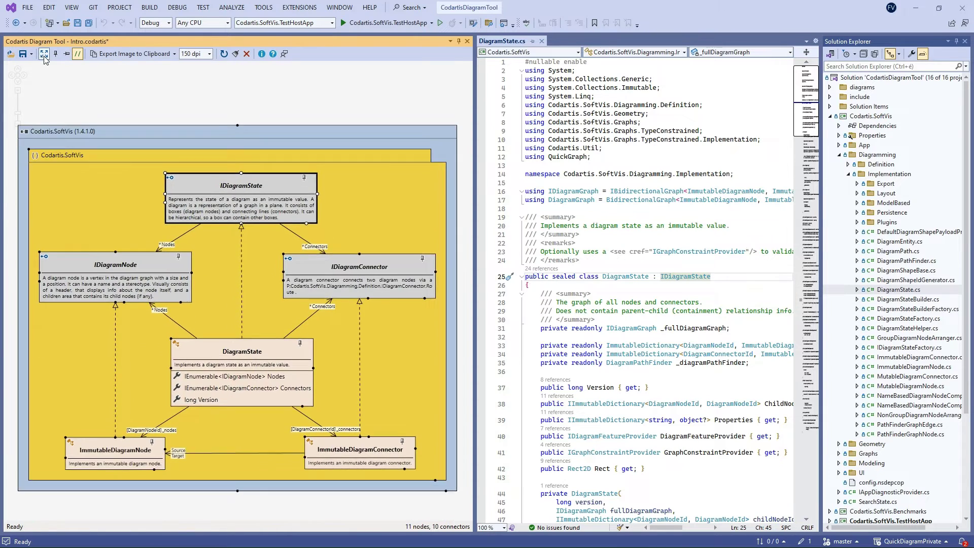
Step: Review the installed Codartis Diagram Tool for C# extension's details in the extension manager, then close the manager
{"action": "left_click", "coordinate": [298, 7]}
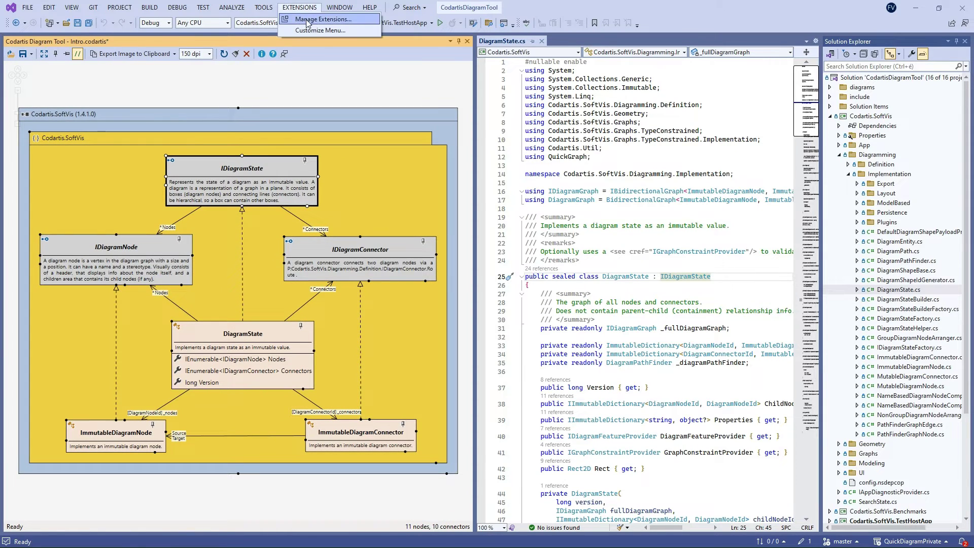
{"action": "left_click", "coordinate": [306, 19]}
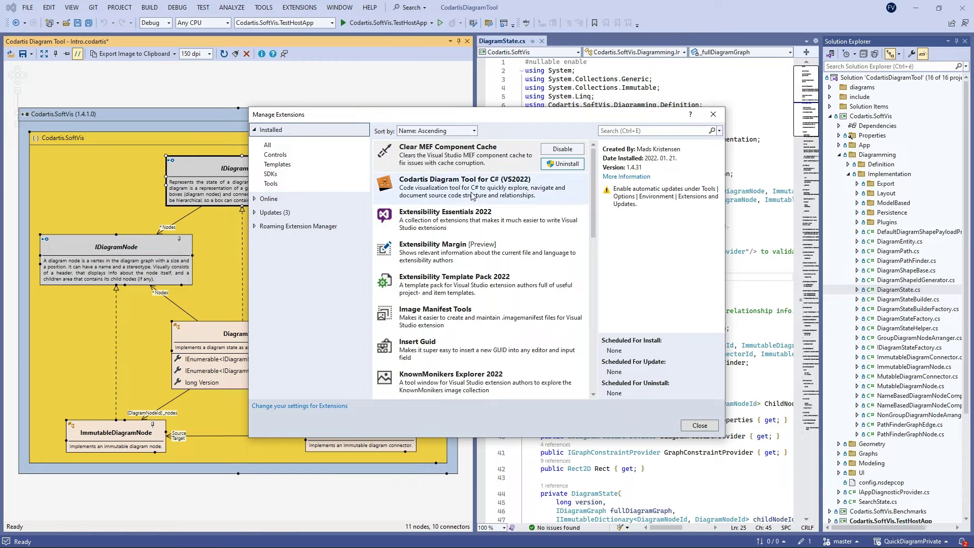
{"action": "left_click", "coordinate": [488, 199]}
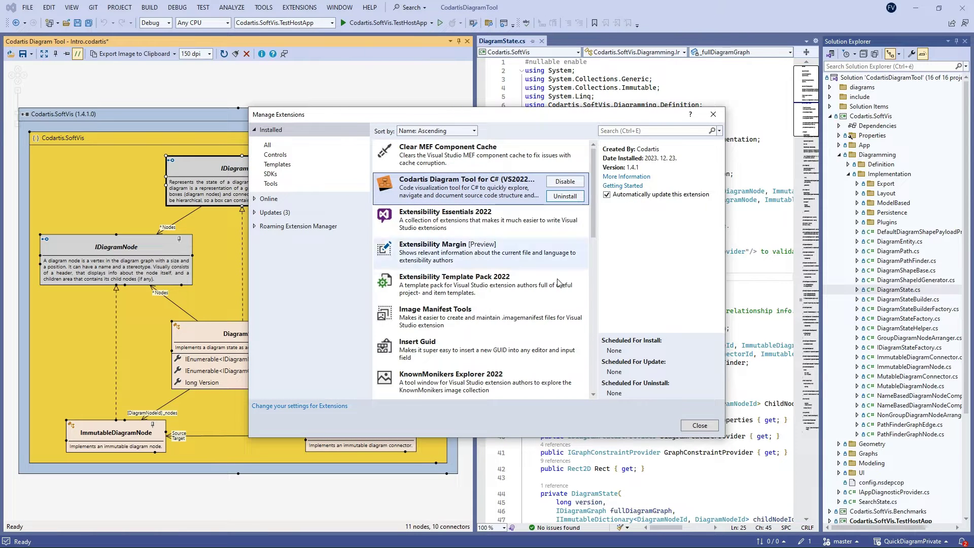
{"action": "left_click", "coordinate": [699, 425]}
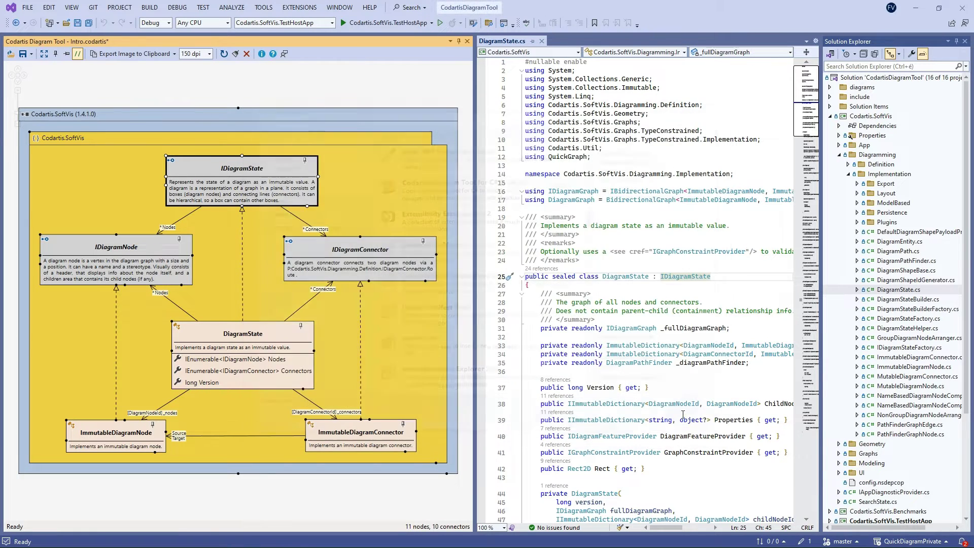
Step: Show the Codartis Diagram Tool window
{"action": "left_click", "coordinate": [71, 7]}
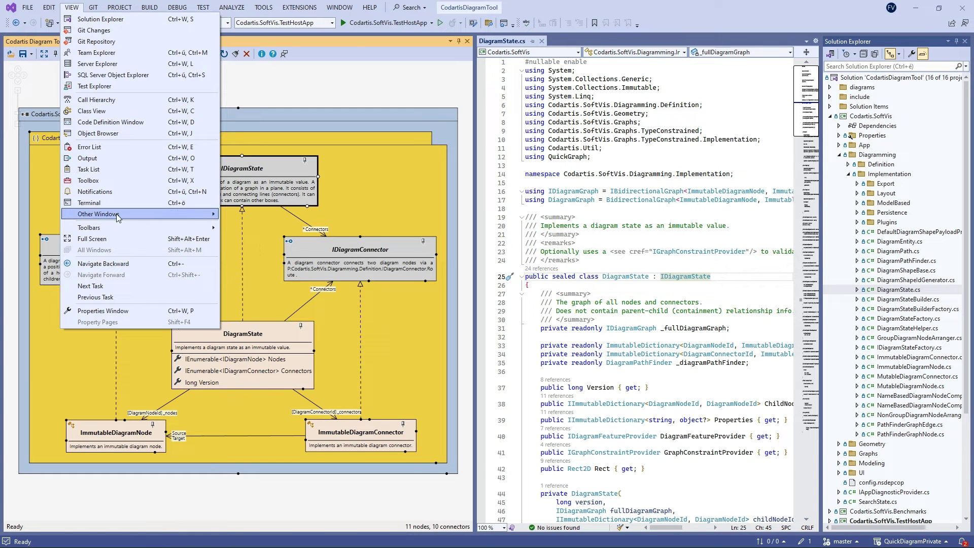
{"action": "mouse_move", "coordinate": [150, 217]}
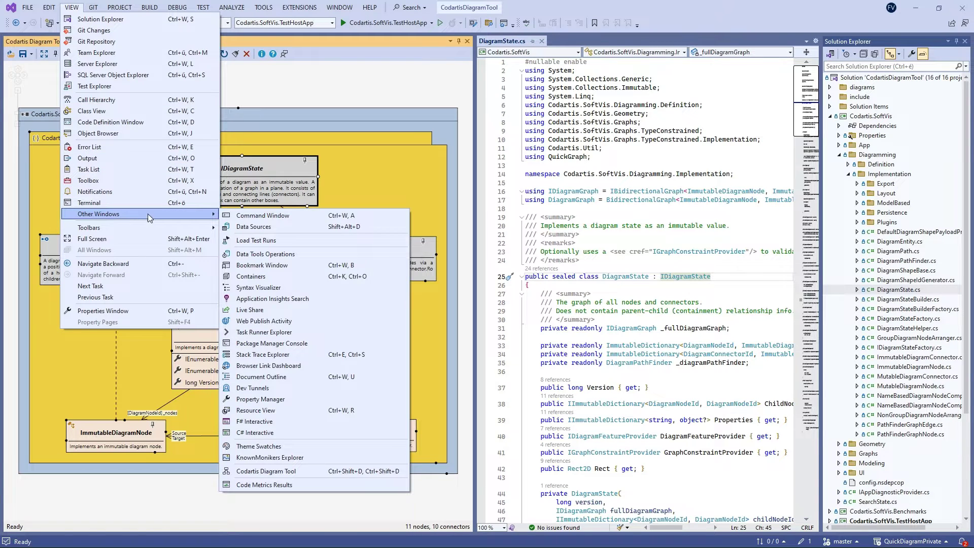
{"action": "left_click", "coordinate": [306, 470]}
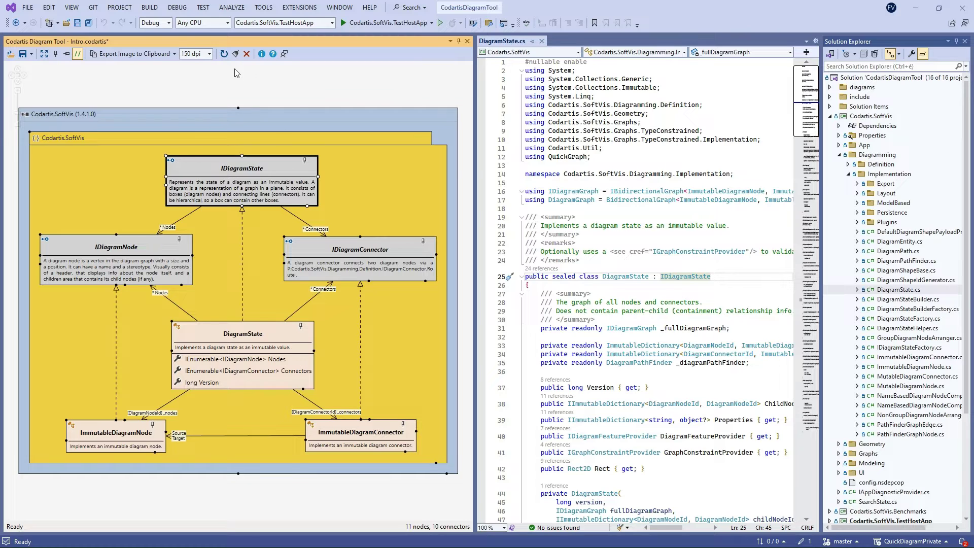
Step: Clear the whole diagram and close the DiagramState.cs file
{"action": "left_click", "coordinate": [247, 54]}
{"action": "left_click", "coordinate": [486, 319]}
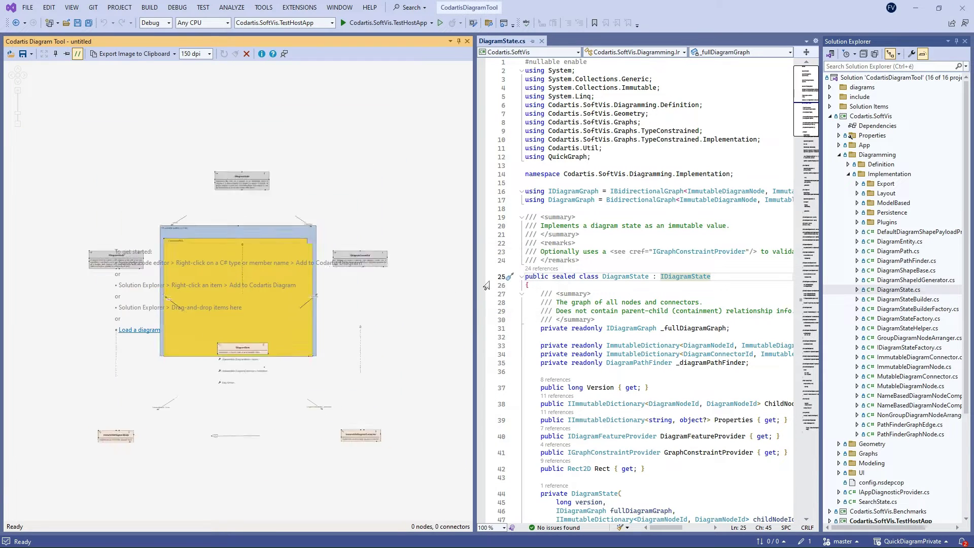
{"action": "left_click", "coordinate": [542, 41]}
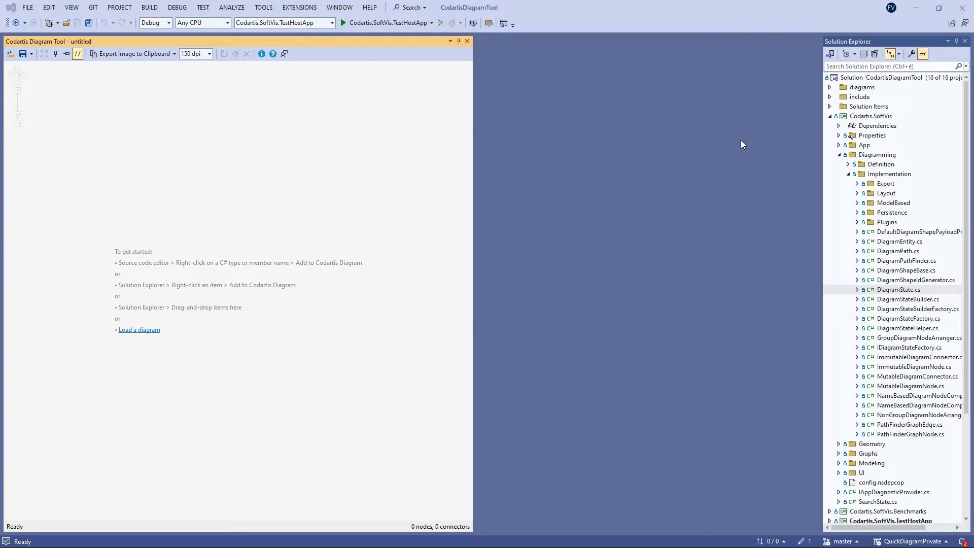
Step: Collapse the solution tree and add the entire CodartisDiagramTool solution to the diagram
{"action": "left_click", "coordinate": [863, 54]}
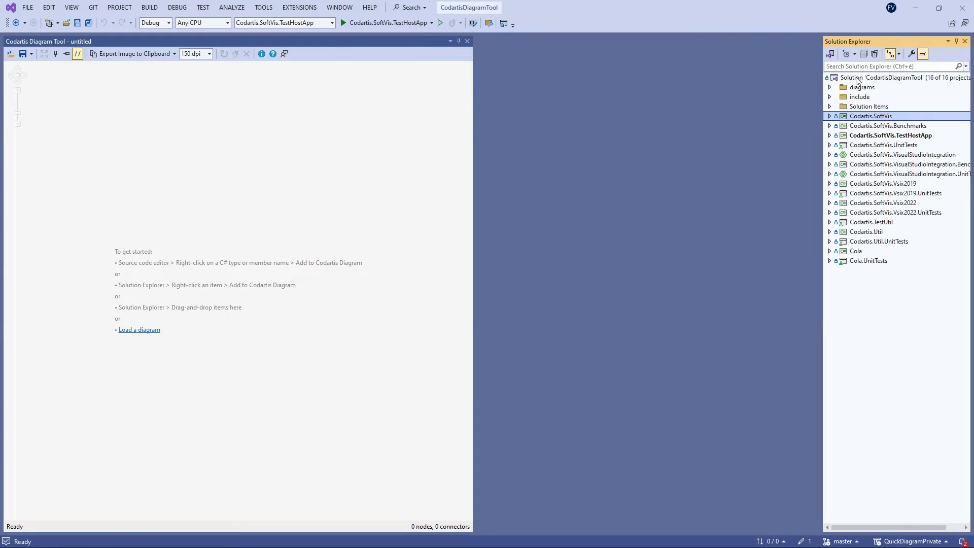
{"action": "left_click", "coordinate": [857, 78]}
{"action": "right_click", "coordinate": [858, 78]}
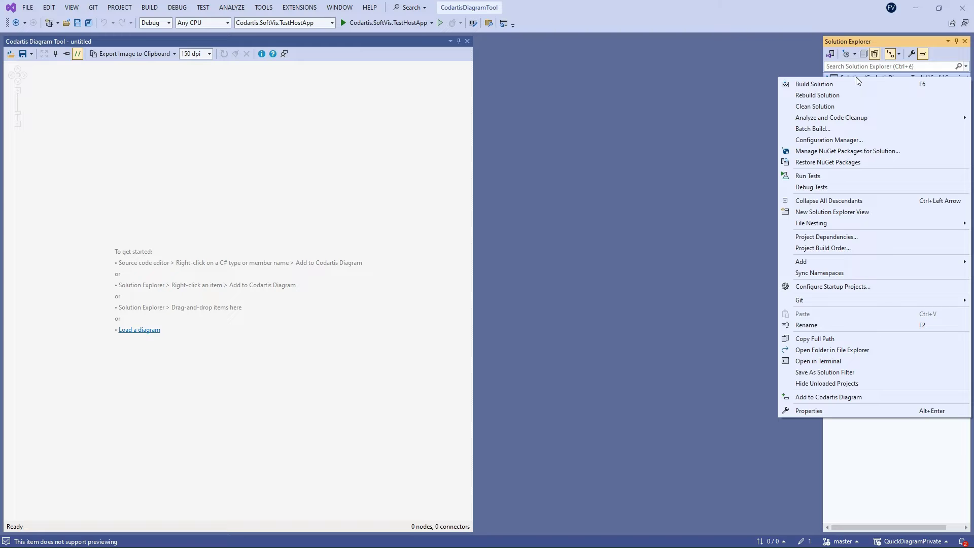
{"action": "left_click", "coordinate": [878, 397]}
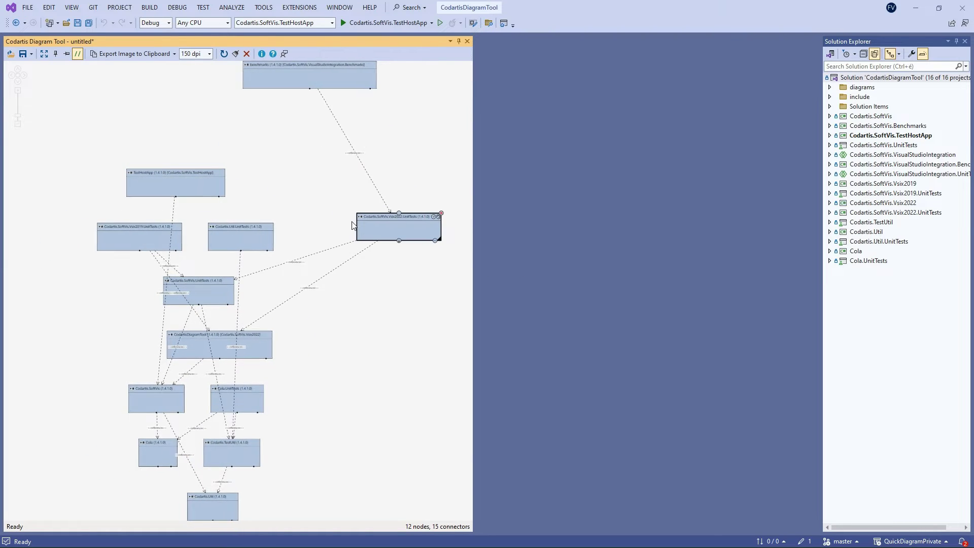
Step: Move the TestHostApp and Codartis.Util.UnitTests nodes out to opposite sides of the dependency graph and fit the diagram to the view
{"action": "left_click_drag", "start_coordinate": [206, 179], "coordinate": [113, 282]}
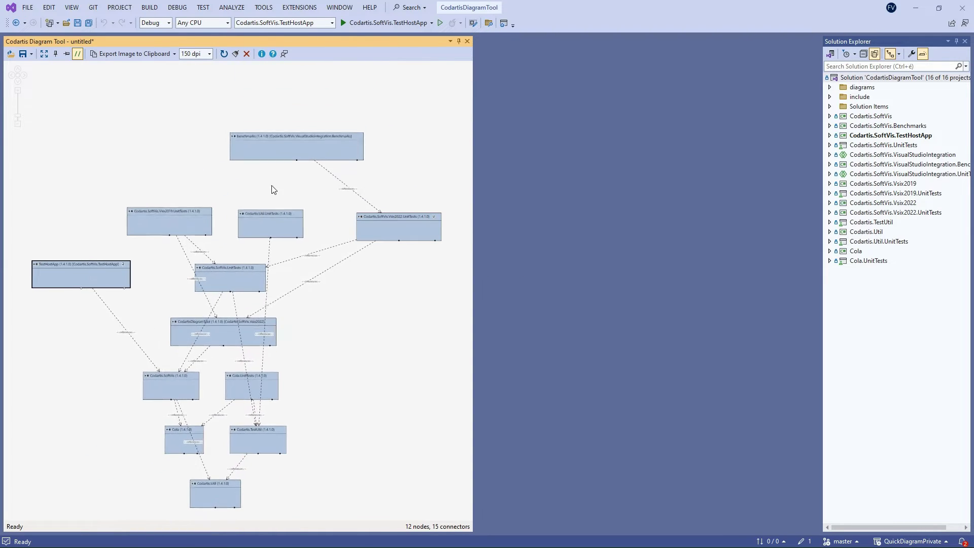
{"action": "left_click_drag", "start_coordinate": [281, 222], "coordinate": [413, 337]}
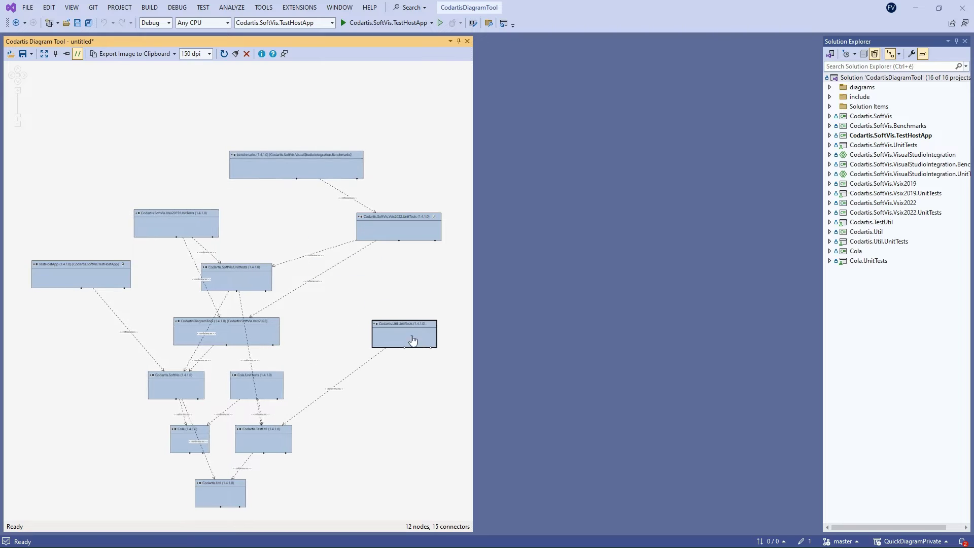
{"action": "left_click", "coordinate": [49, 53]}
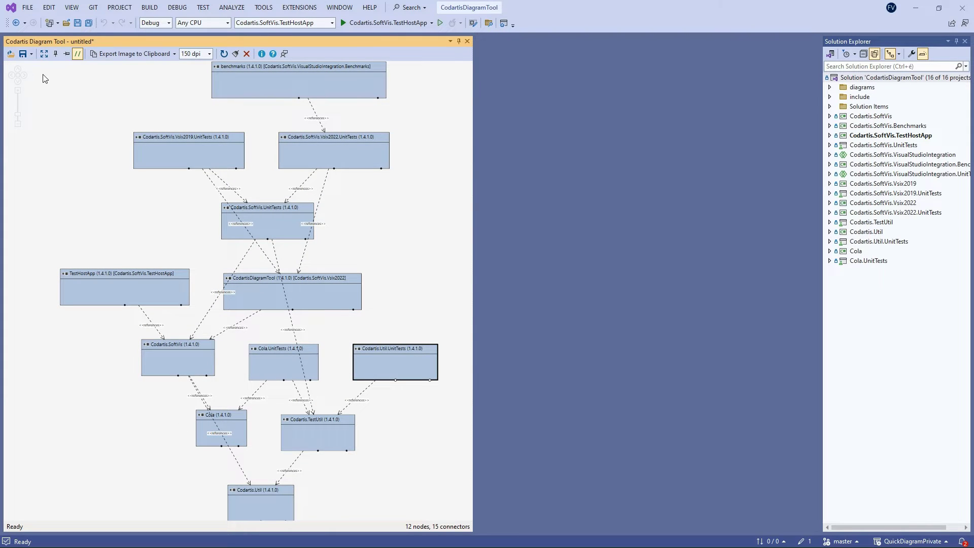
Step: Remove the benchmarks, TestHostApp, Codartis.TestUtil and all UnitTests nodes from the diagram, and unpin the remaining nodes
{"action": "left_click_drag", "start_coordinate": [47, 77], "coordinate": [414, 255]}
{"action": "left_click", "coordinate": [150, 302], "text": "ctrl"}
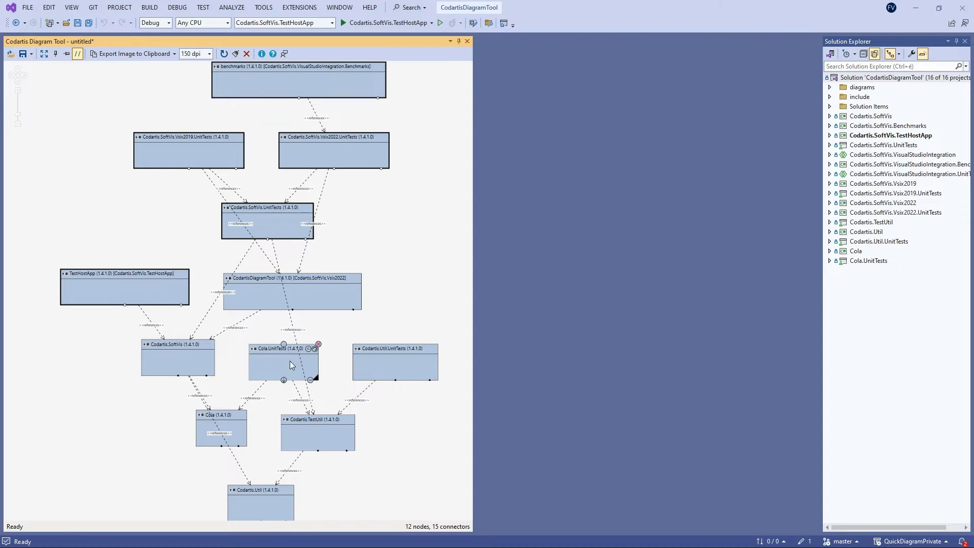
{"action": "left_click", "coordinate": [413, 365], "text": "ctrl"}
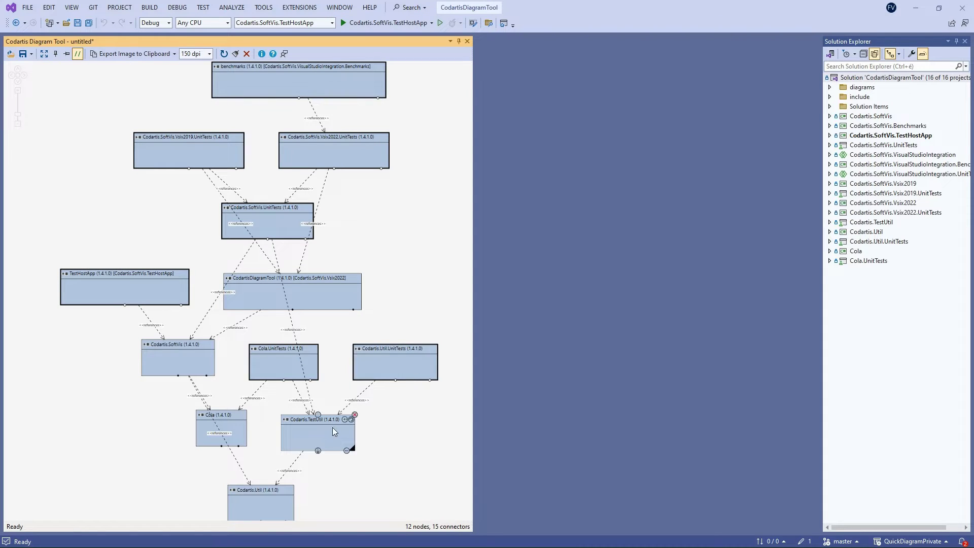
{"action": "right_click", "coordinate": [267, 79]}
{"action": "mouse_move", "coordinate": [314, 137]}
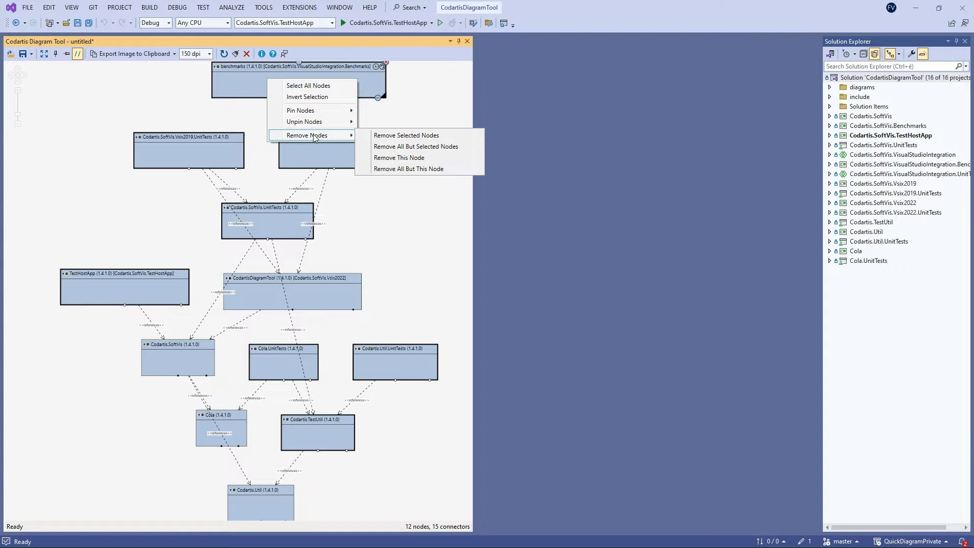
{"action": "left_click", "coordinate": [407, 136]}
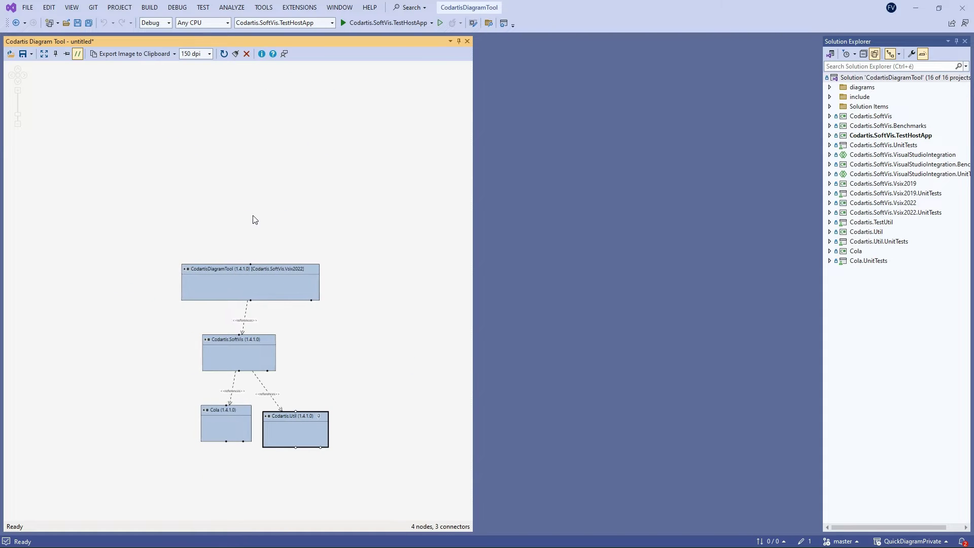
{"action": "left_click", "coordinate": [67, 55]}
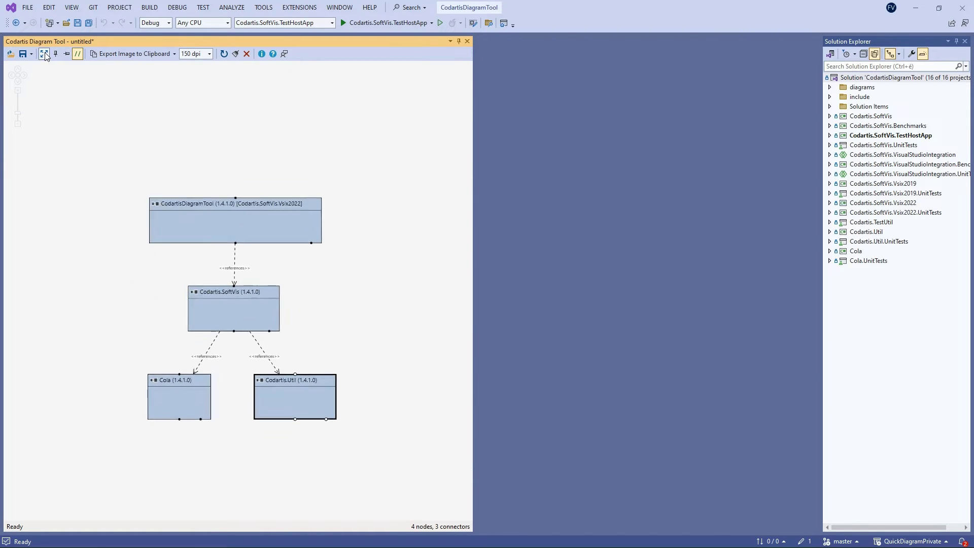
Step: Add the Codartis namespace inside the Codartis.SoftVis project, with its nested SoftVis namespace and all of that namespace's members
{"action": "left_click", "coordinate": [220, 194]}
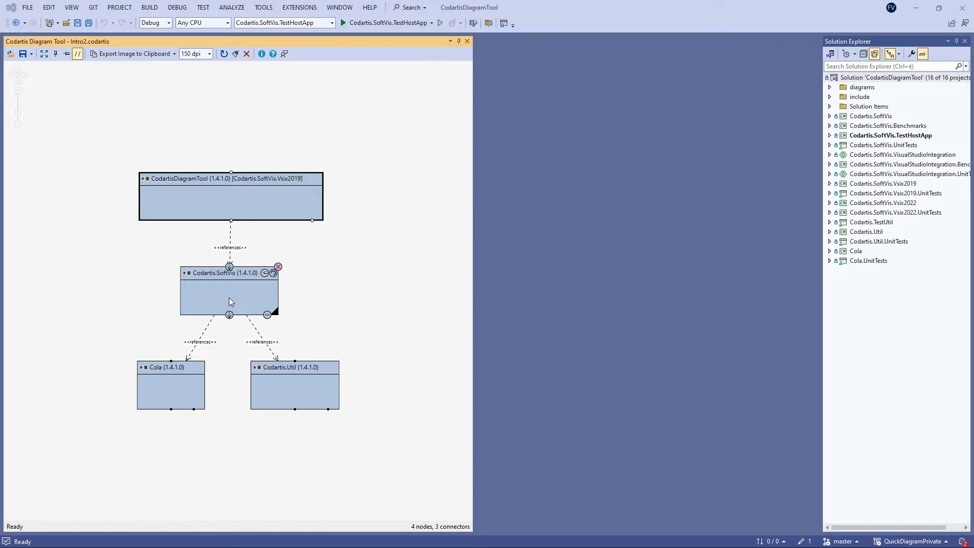
{"action": "left_click", "coordinate": [267, 315]}
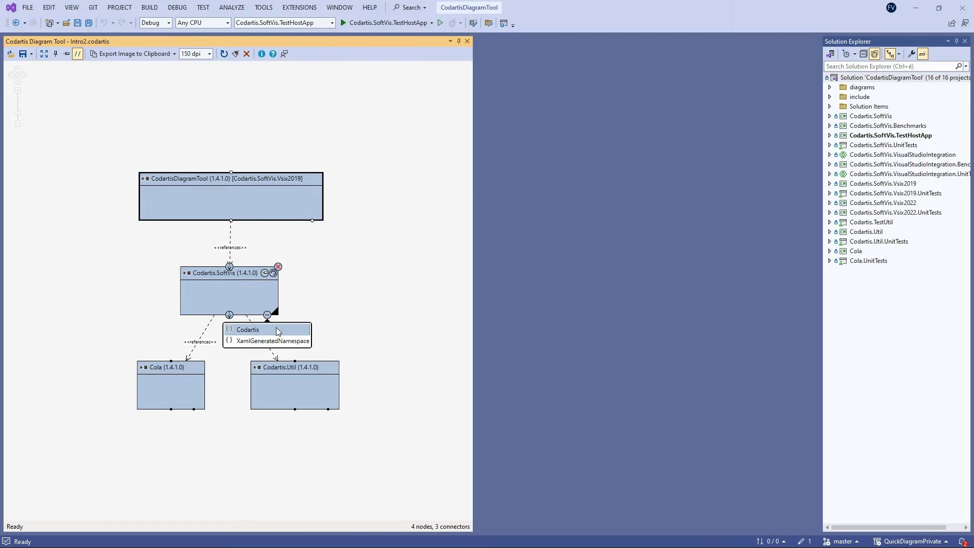
{"action": "left_click", "coordinate": [276, 328]}
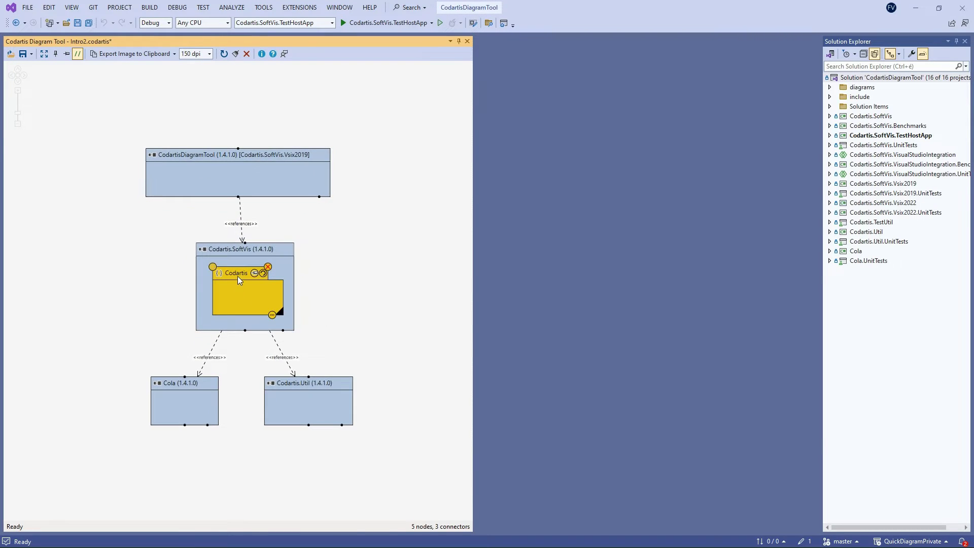
{"action": "left_click", "coordinate": [271, 331]}
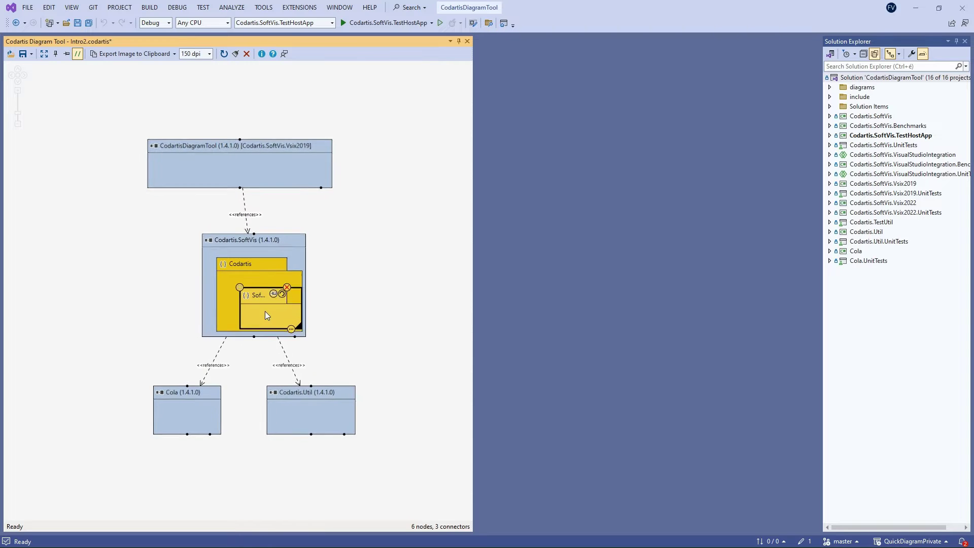
{"action": "left_click", "coordinate": [282, 319]}
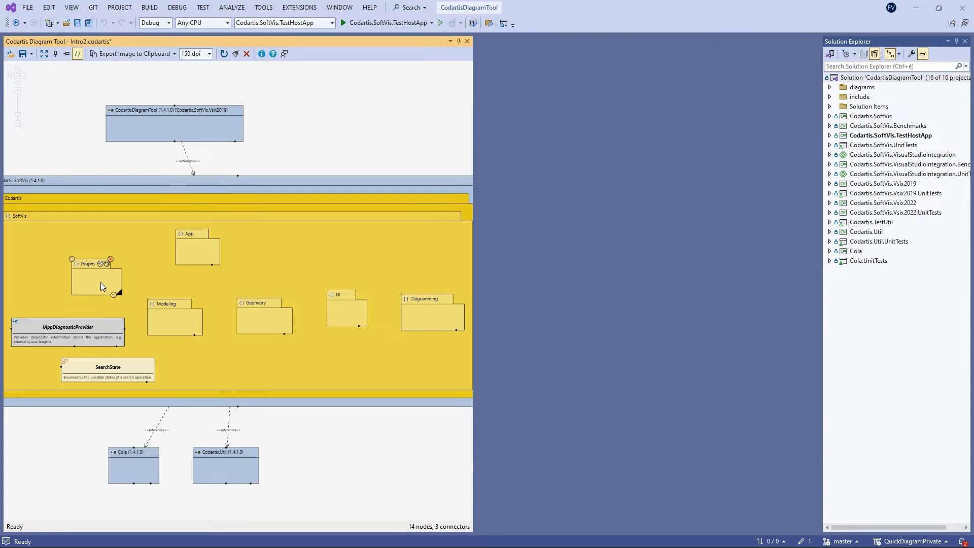
Step: Add the Implementation namespace inside Diagramming and add its DiagramState class to the diagram
{"action": "mouse_move", "coordinate": [163, 321]}
{"action": "left_click", "coordinate": [457, 330]}
{"action": "left_click", "coordinate": [455, 356]}
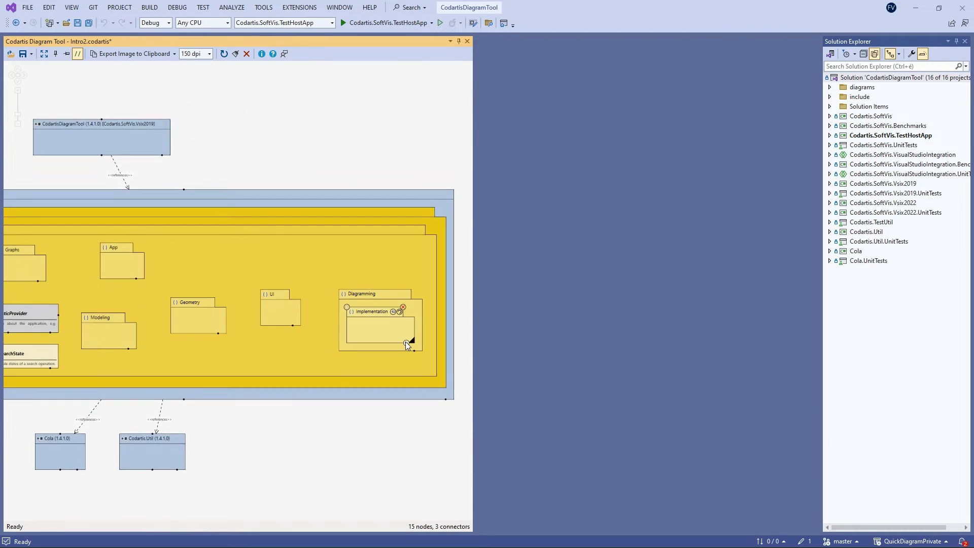
{"action": "left_click", "coordinate": [406, 343]}
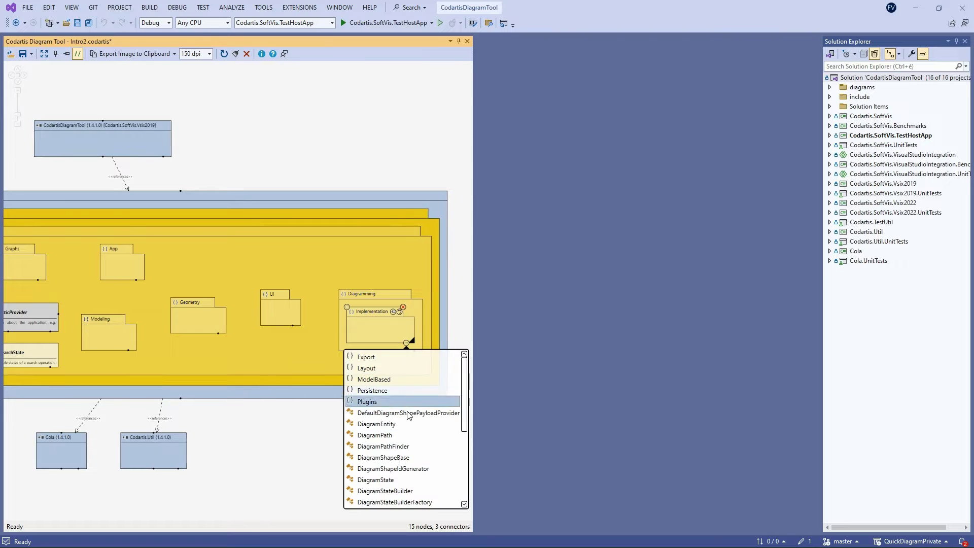
{"action": "left_click", "coordinate": [401, 480]}
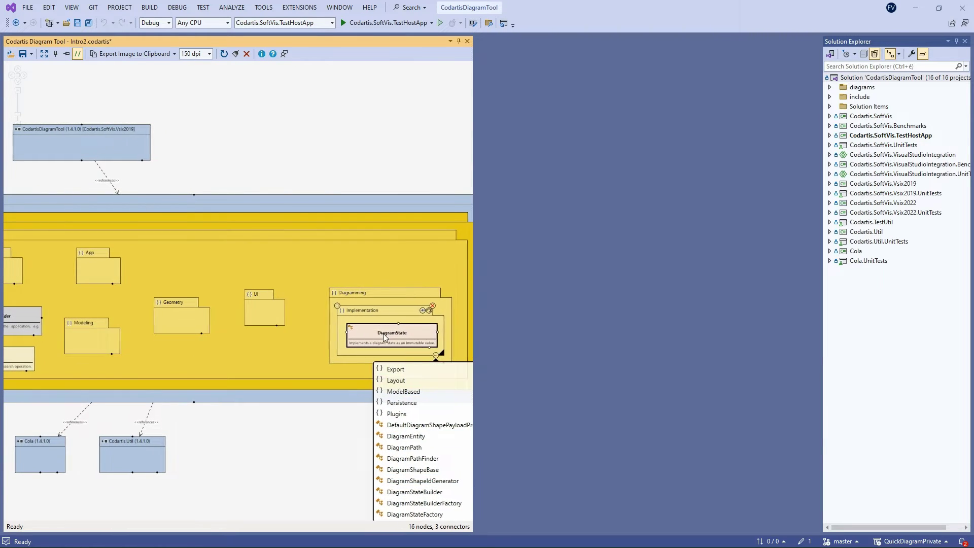
Step: Remove all nodes except DiagramState and add the types associated with that class to the diagram
{"action": "right_click", "coordinate": [386, 333]}
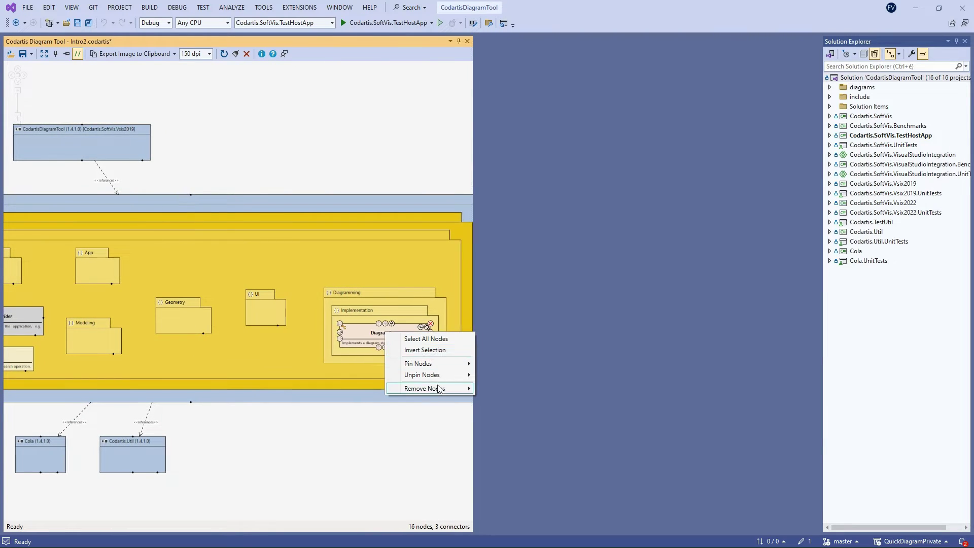
{"action": "mouse_move", "coordinate": [446, 388]}
{"action": "left_click", "coordinate": [530, 420]}
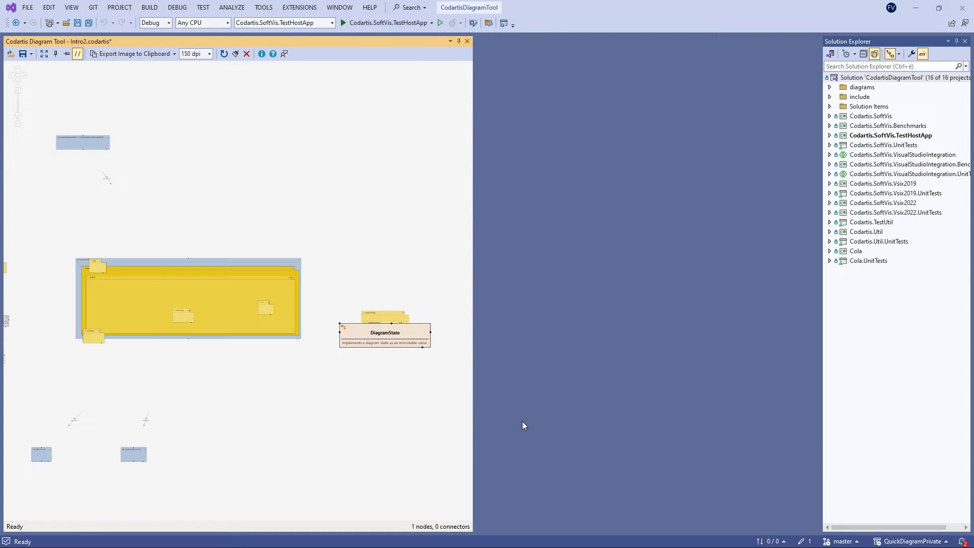
{"action": "left_click", "coordinate": [431, 334]}
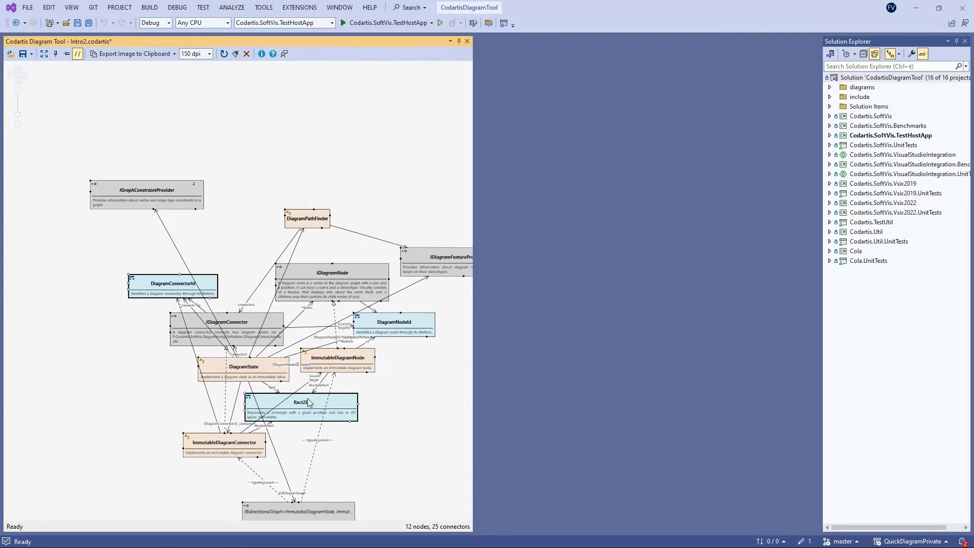
Step: Remove the selected DiagramConnectorId, DiagramNodeId and Rect2D nodes from the diagram
{"action": "right_click", "coordinate": [414, 324]}
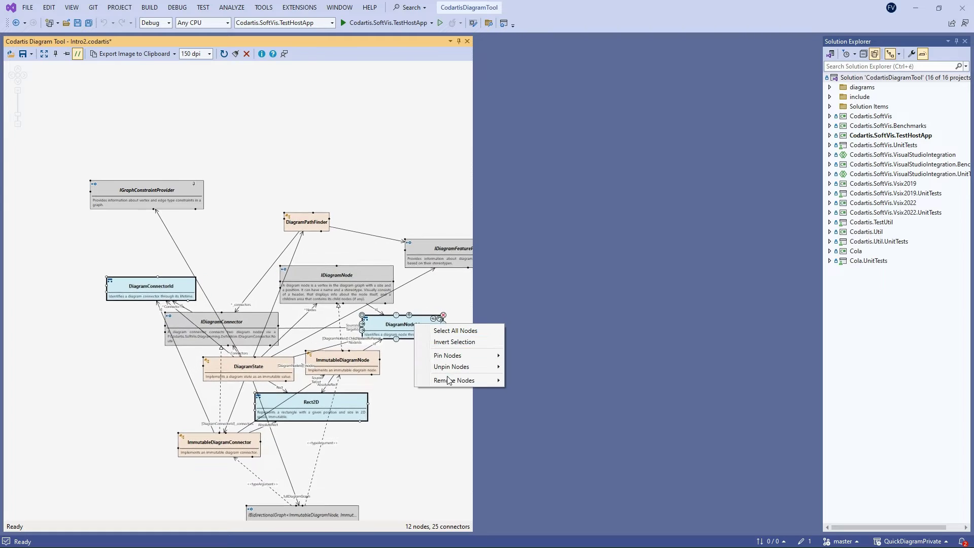
{"action": "mouse_move", "coordinate": [494, 382]}
{"action": "left_click", "coordinate": [538, 380]}
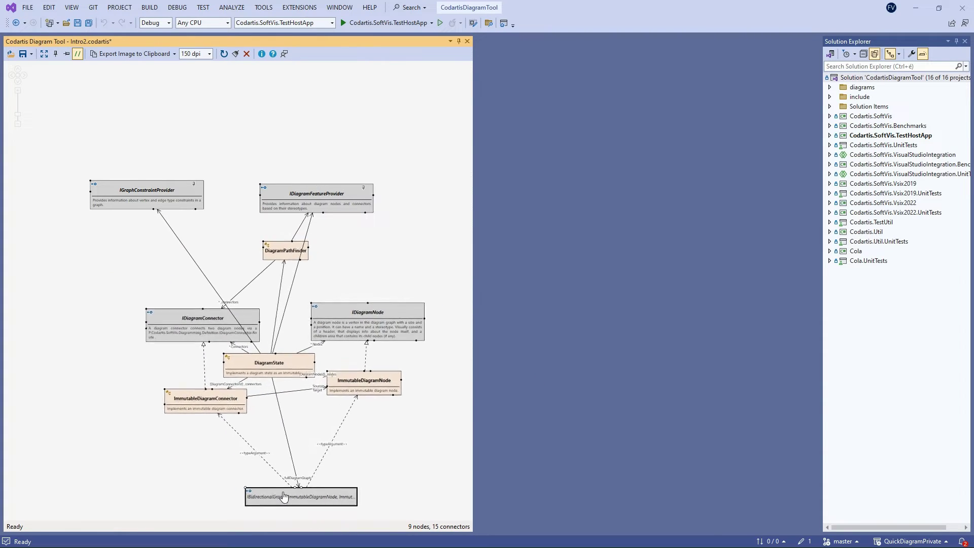
Step: Spread the IDiagramConnector, ImmutableDiagramConnector, IDiagramNode and ImmutableDiagramNode nodes out on both sides of DiagramState
{"action": "mouse_move", "coordinate": [389, 319]}
{"action": "left_click_drag", "start_coordinate": [389, 315], "coordinate": [390, 308]}
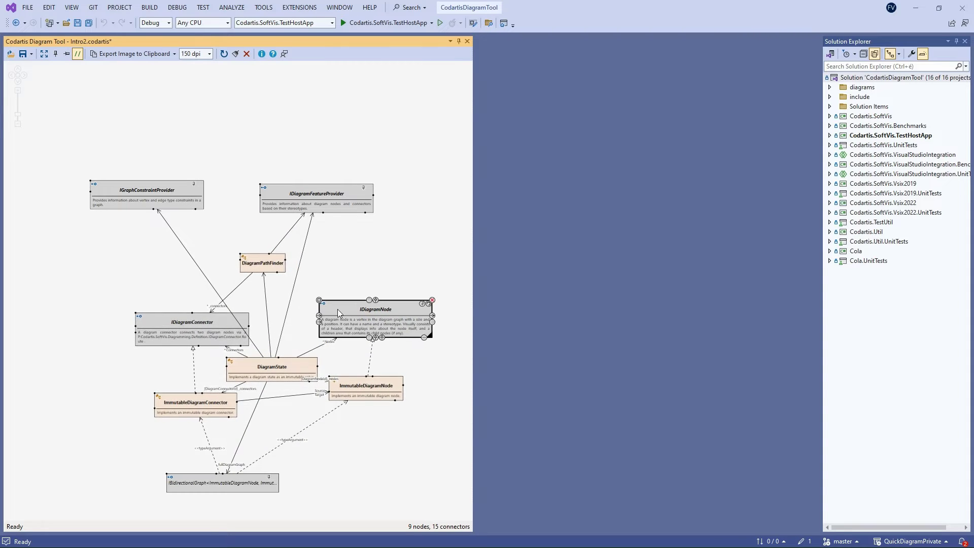
{"action": "left_click_drag", "start_coordinate": [166, 323], "coordinate": [75, 306]}
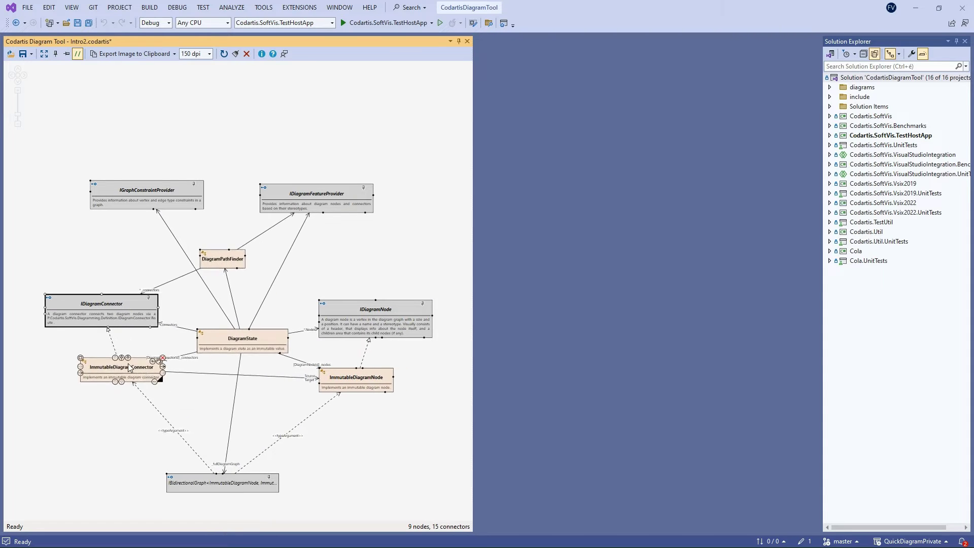
{"action": "left_click_drag", "start_coordinate": [353, 312], "coordinate": [338, 306]}
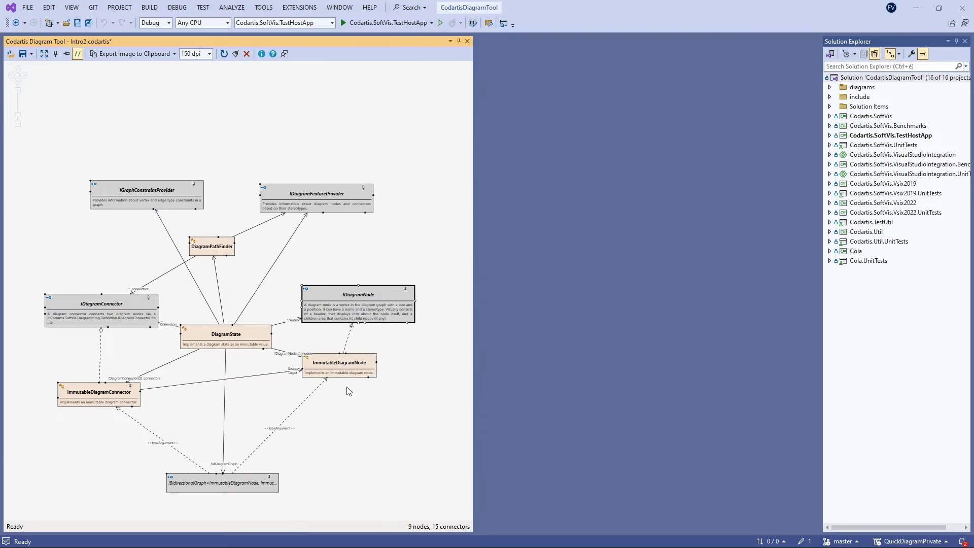
{"action": "left_click_drag", "start_coordinate": [361, 379], "coordinate": [364, 399]}
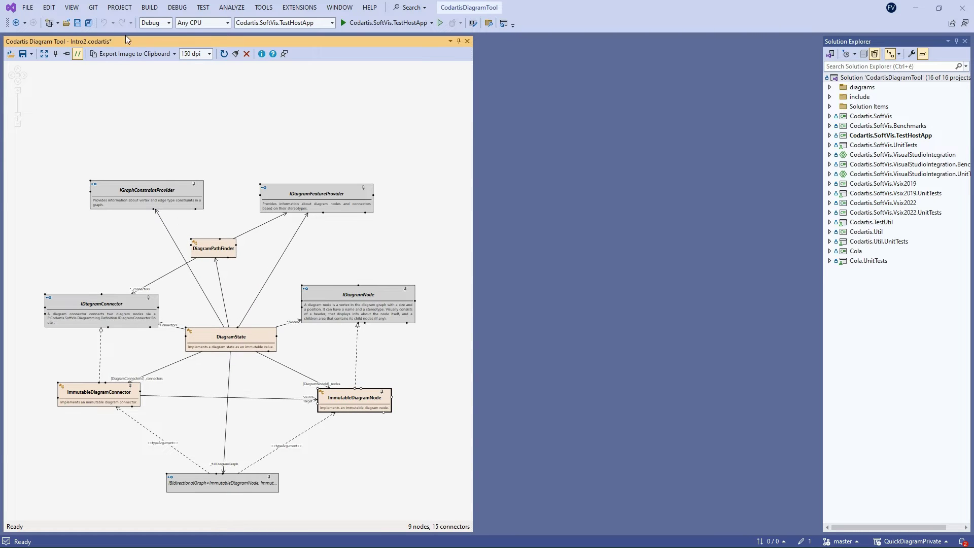
{"action": "left_click", "coordinate": [44, 53]}
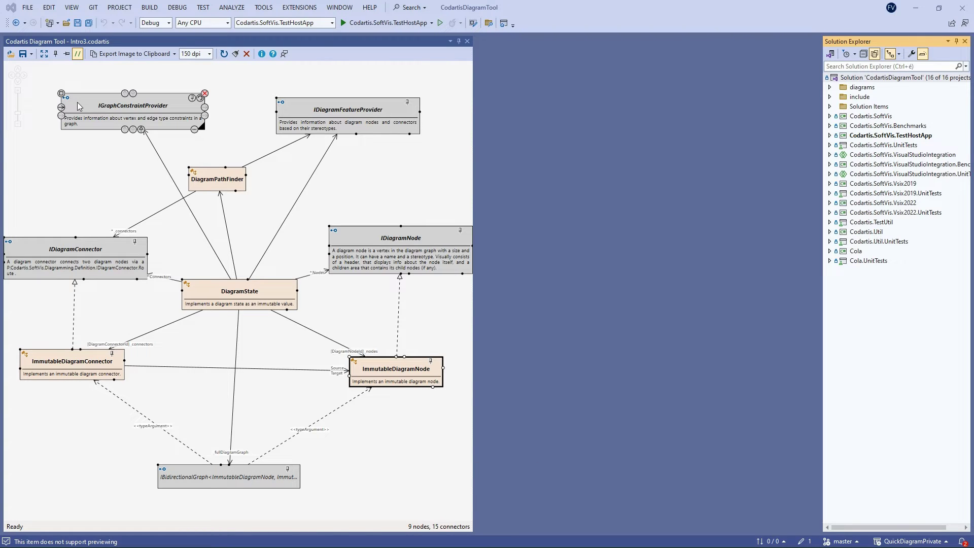
Step: Show all the properties of the IDiagramConnector and IDiagramNode interfaces inside their nodes
{"action": "mouse_move", "coordinate": [387, 128]}
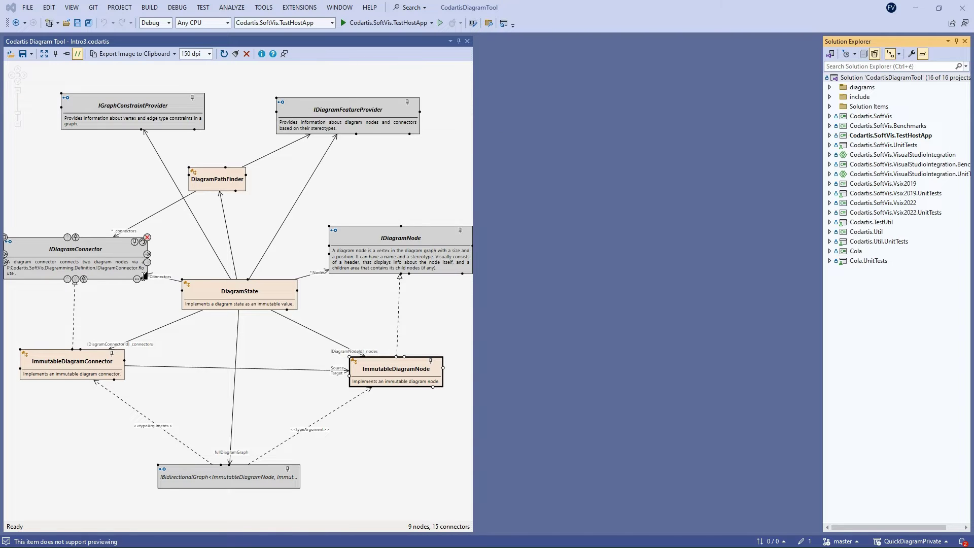
{"action": "left_click", "coordinate": [137, 280]}
{"action": "left_click", "coordinate": [137, 279]}
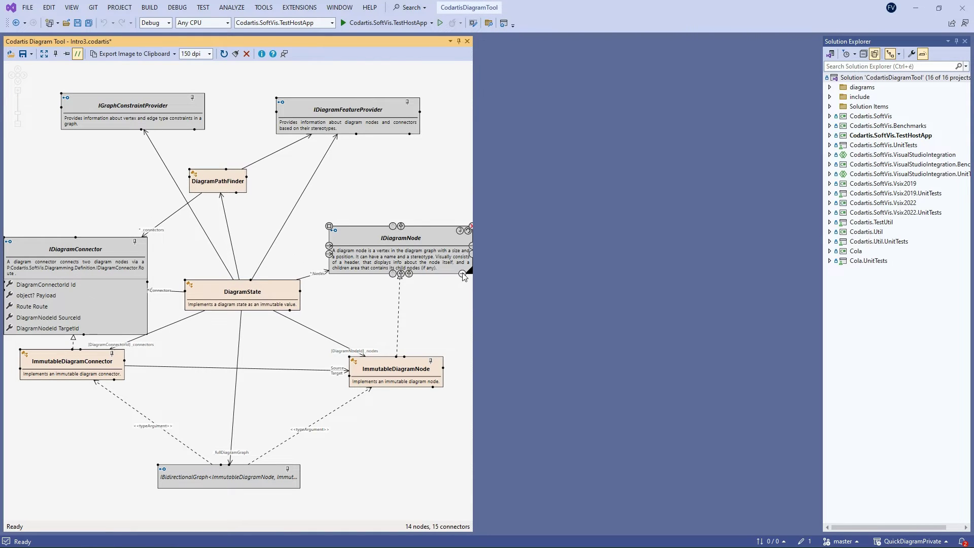
{"action": "left_click", "coordinate": [463, 275]}
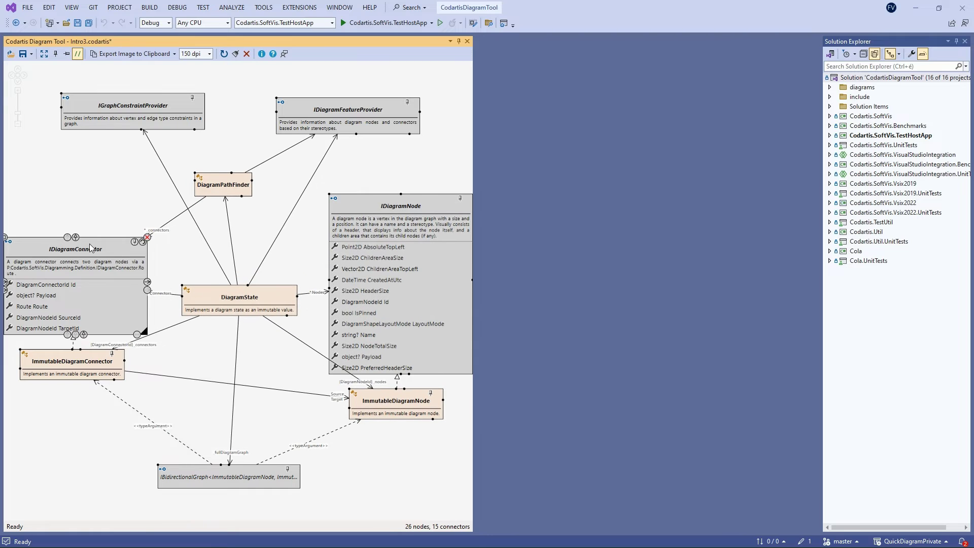
Step: Move IDiagramConnector up slightly, place DiagramPathFinder above it below IGraphConstraintProvider, and recentre DiagramState between the two expanded interfaces
{"action": "left_click_drag", "start_coordinate": [88, 247], "coordinate": [89, 224]}
{"action": "left_click_drag", "start_coordinate": [223, 186], "coordinate": [79, 162]}
{"action": "left_click_drag", "start_coordinate": [234, 304], "coordinate": [229, 290]}
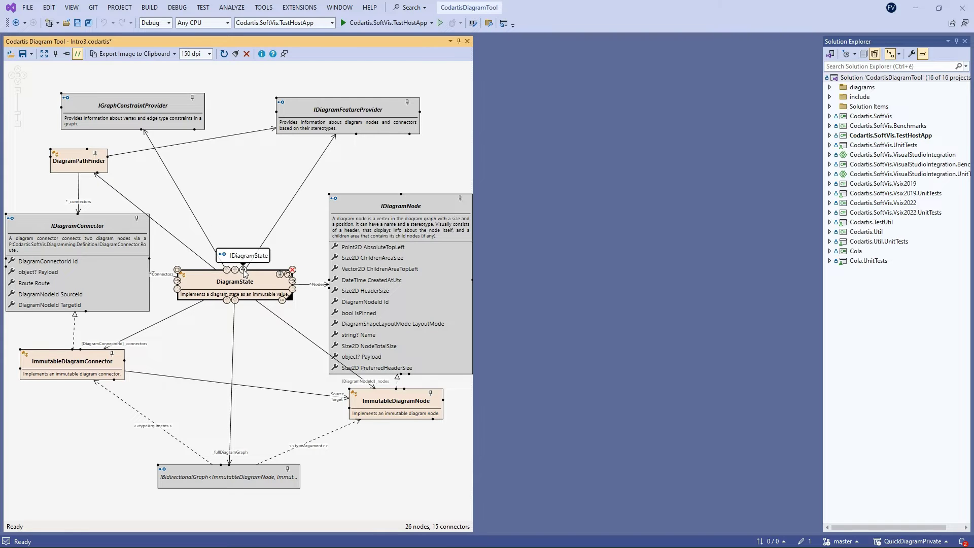
Step: View the list of members available for DiagramState and the types associated with ImmutableDiagramConnector
{"action": "left_click", "coordinate": [281, 301]}
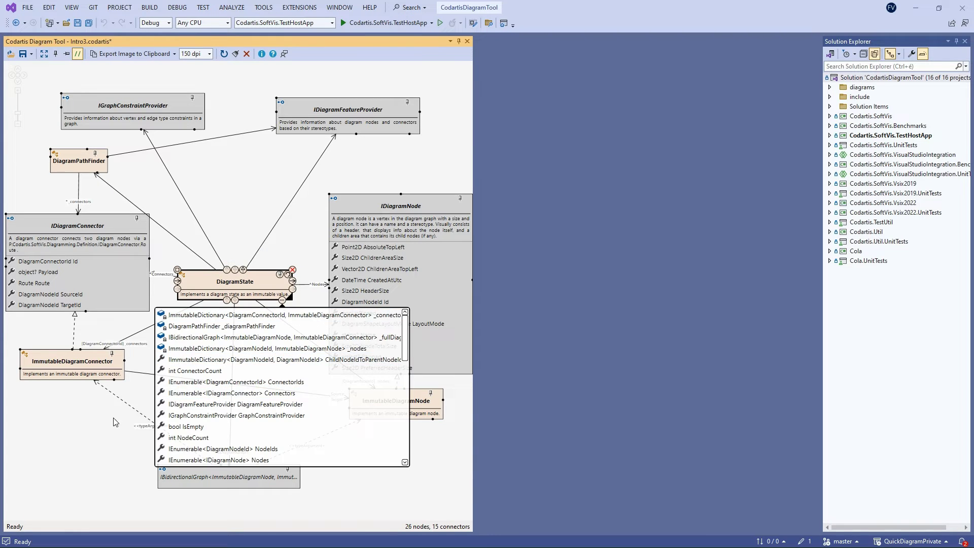
{"action": "left_click", "coordinate": [95, 393]}
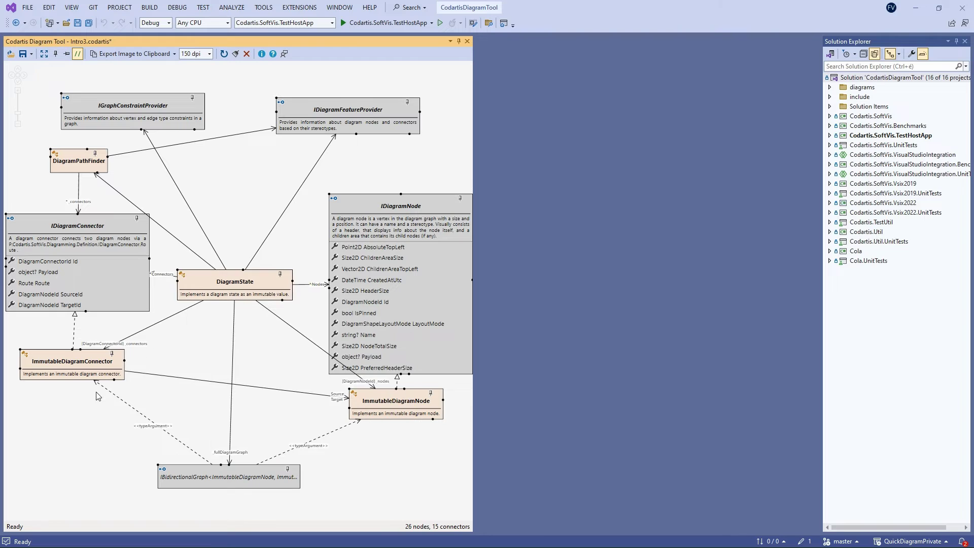
{"action": "left_click", "coordinate": [125, 361]}
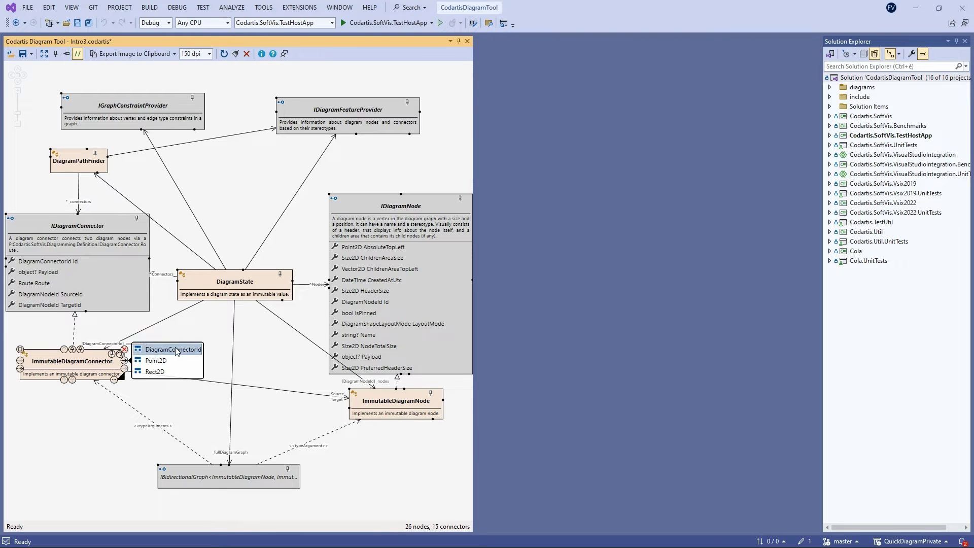
Step: Open the source code of the DiagramState class and add its IDiagramState interface to the diagram from the class declaration
{"action": "double_click", "coordinate": [251, 287]}
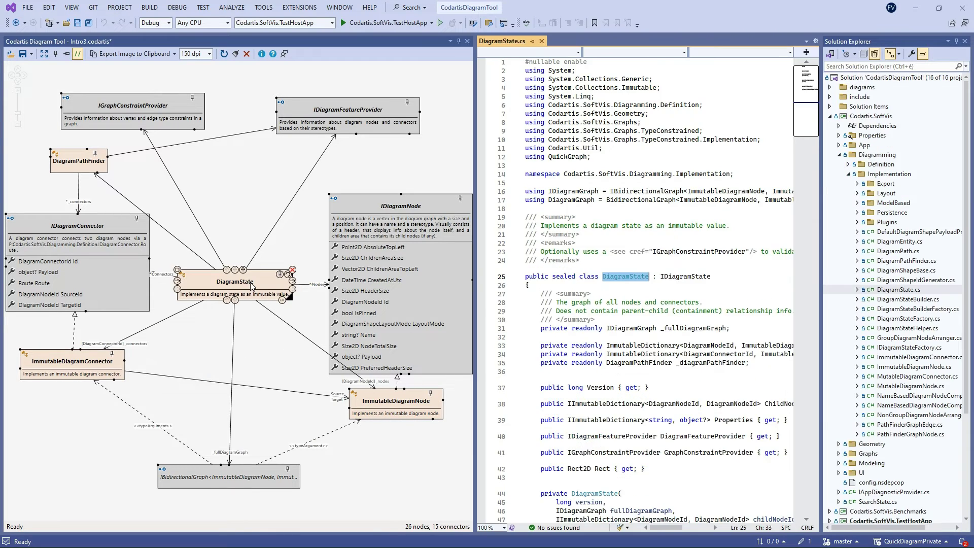
{"action": "right_click", "coordinate": [692, 276]}
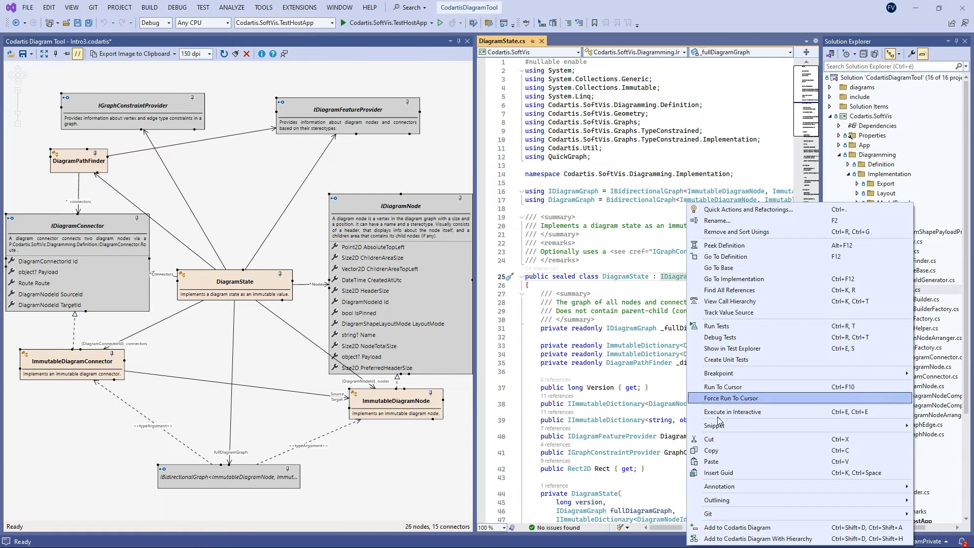
{"action": "left_click", "coordinate": [730, 527]}
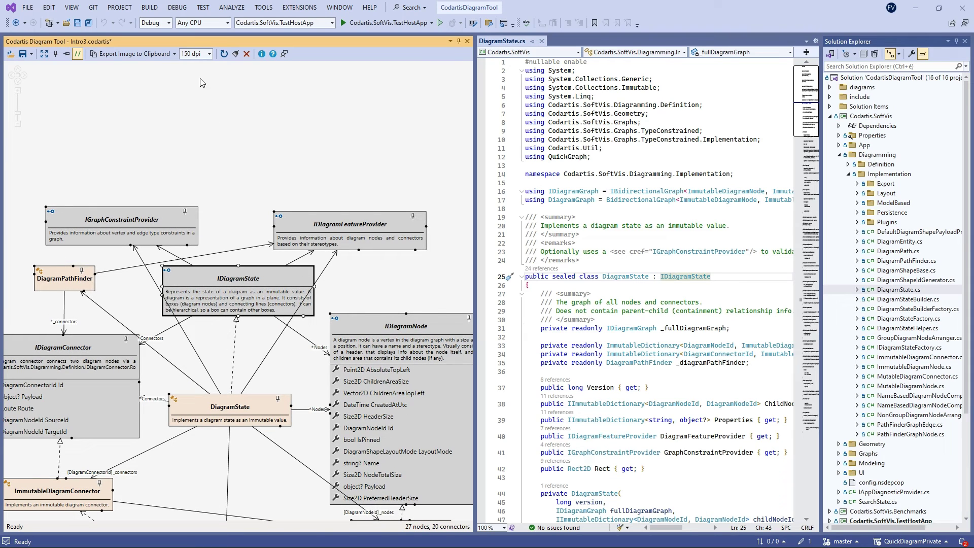
Step: View the image export options and the dialog for saving the diagram under another name, leaving both without exporting or saving
{"action": "left_click", "coordinate": [174, 54]}
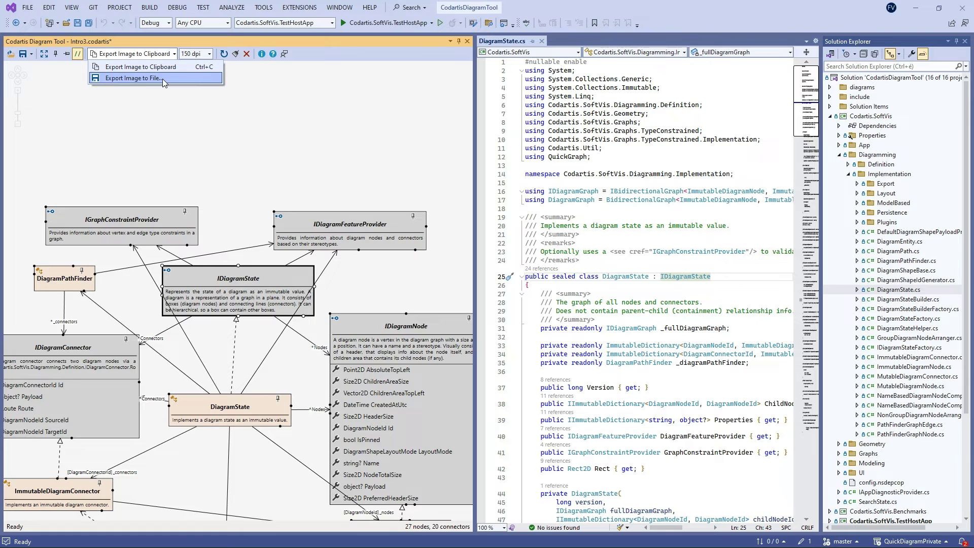
{"action": "left_click", "coordinate": [108, 125]}
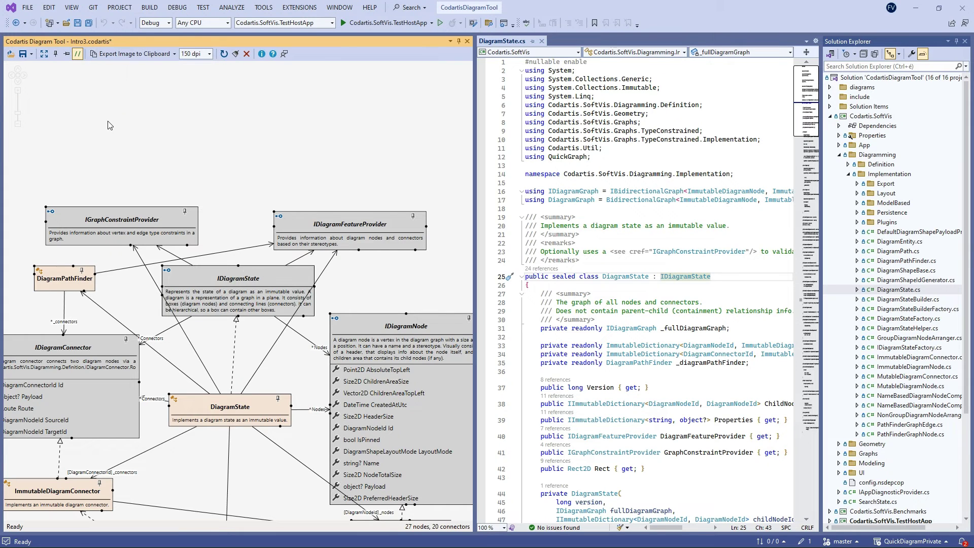
{"action": "left_click", "coordinate": [31, 54]}
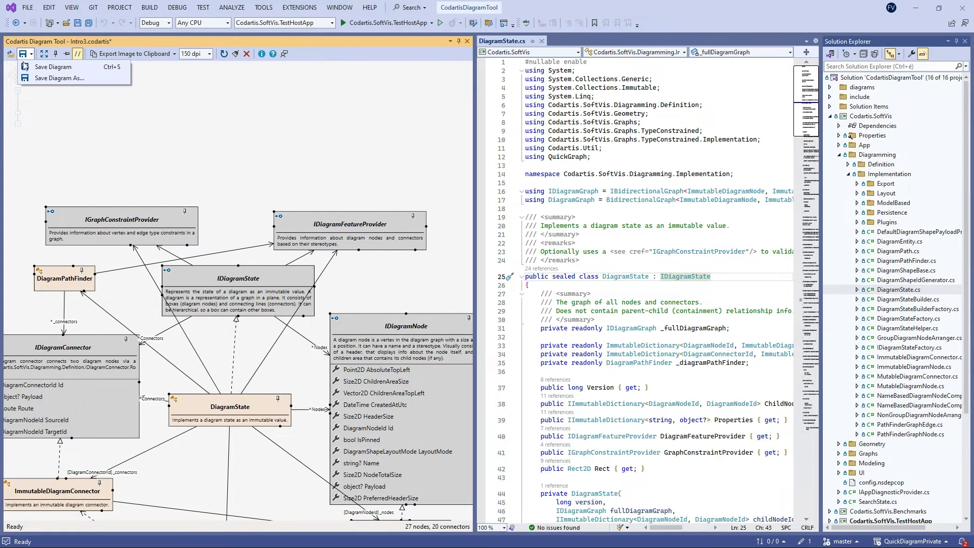
{"action": "left_click", "coordinate": [51, 78]}
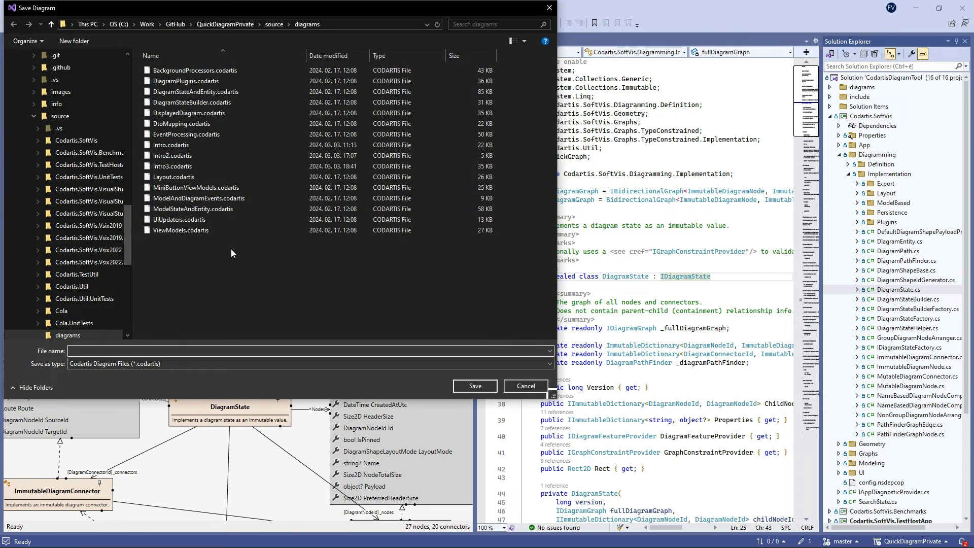
{"action": "left_click", "coordinate": [526, 385]}
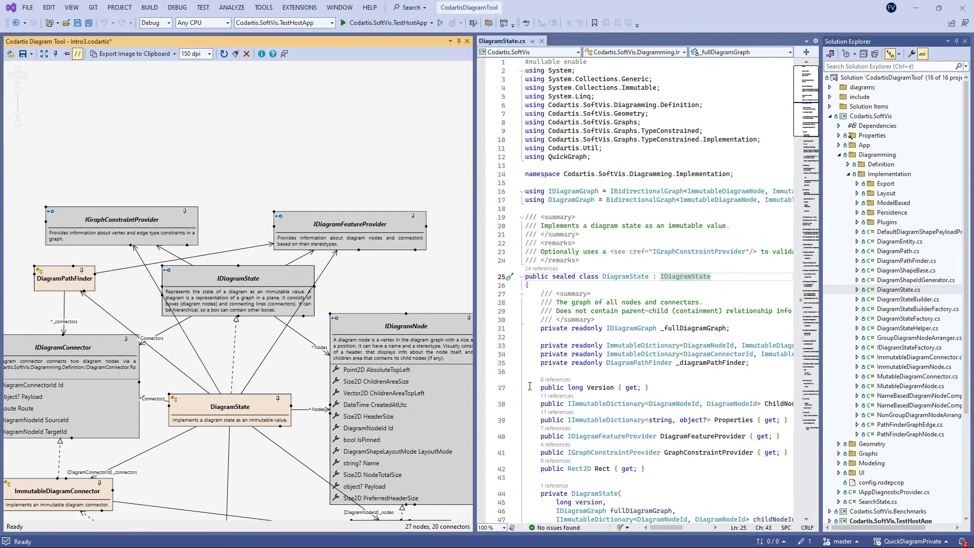
Step: Load the saved diagram ViewModels.codartis, discarding the unsaved changes in the current diagram
{"action": "left_click", "coordinate": [10, 57]}
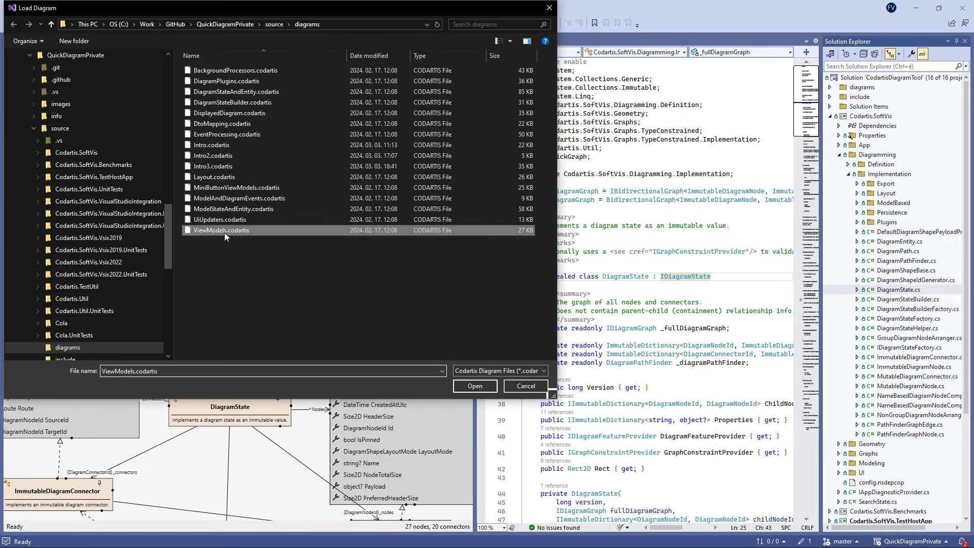
{"action": "double_click", "coordinate": [224, 233]}
{"action": "left_click", "coordinate": [484, 324]}
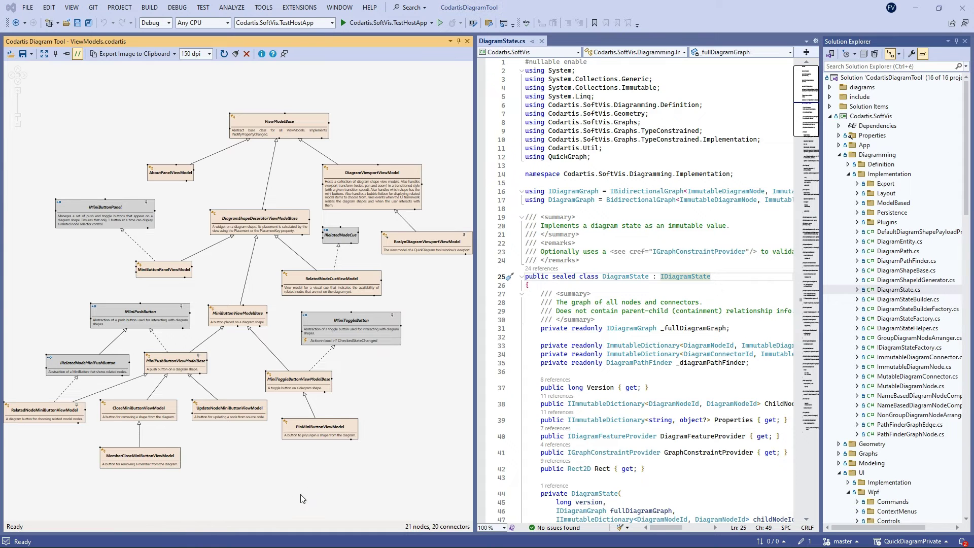
Step: Move the PinMiniButtonViewModel node further down in the diagram and open its source code
{"action": "left_click_drag", "start_coordinate": [317, 428], "coordinate": [304, 472]}
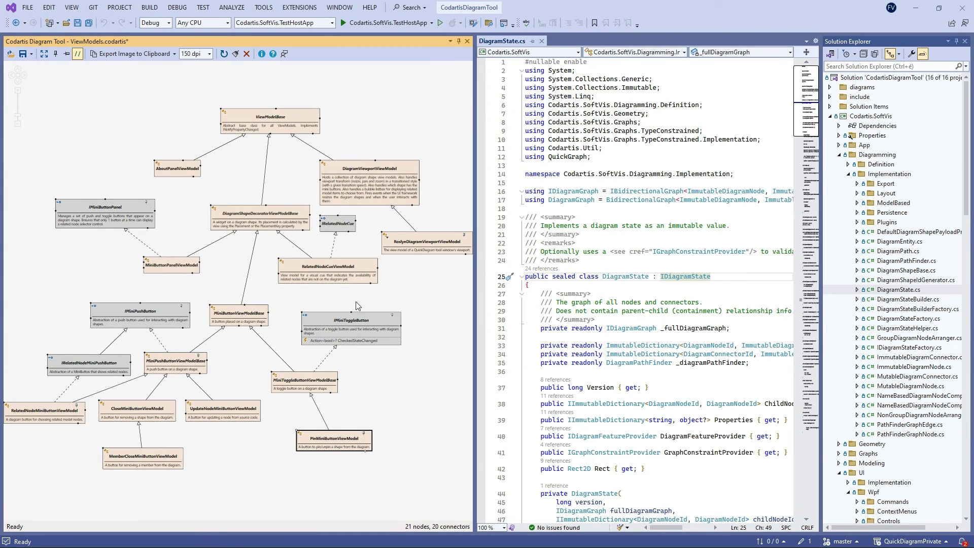
{"action": "double_click", "coordinate": [347, 436]}
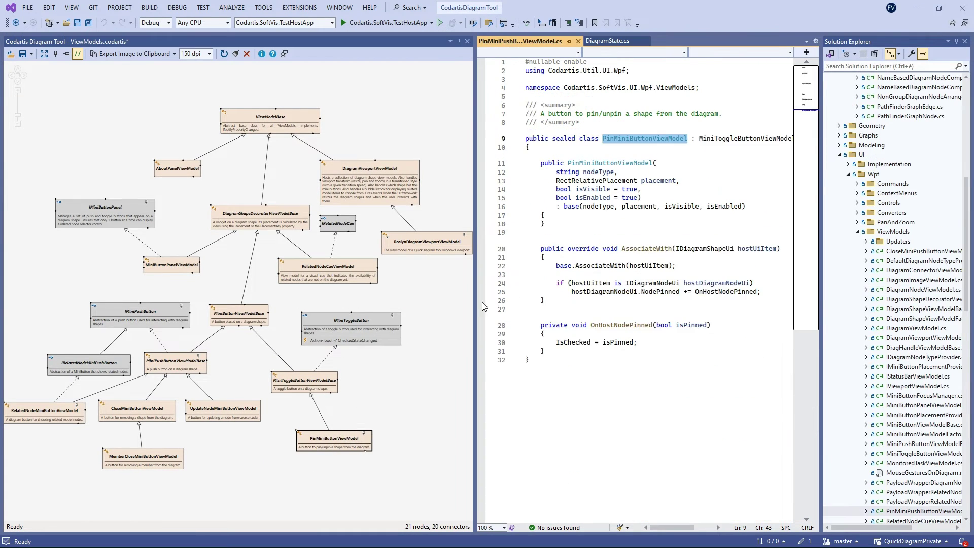
Step: Expand the solution's diagrams folder and view the contents of the BackgroundProcessors.codartis file
{"action": "left_click", "coordinate": [967, 94]}
{"action": "left_click", "coordinate": [830, 86]}
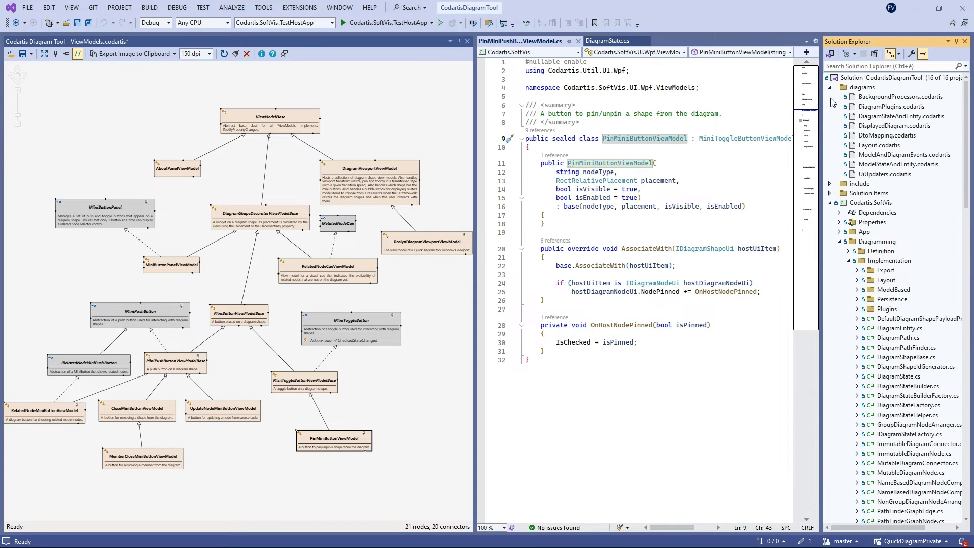
{"action": "left_click", "coordinate": [885, 97]}
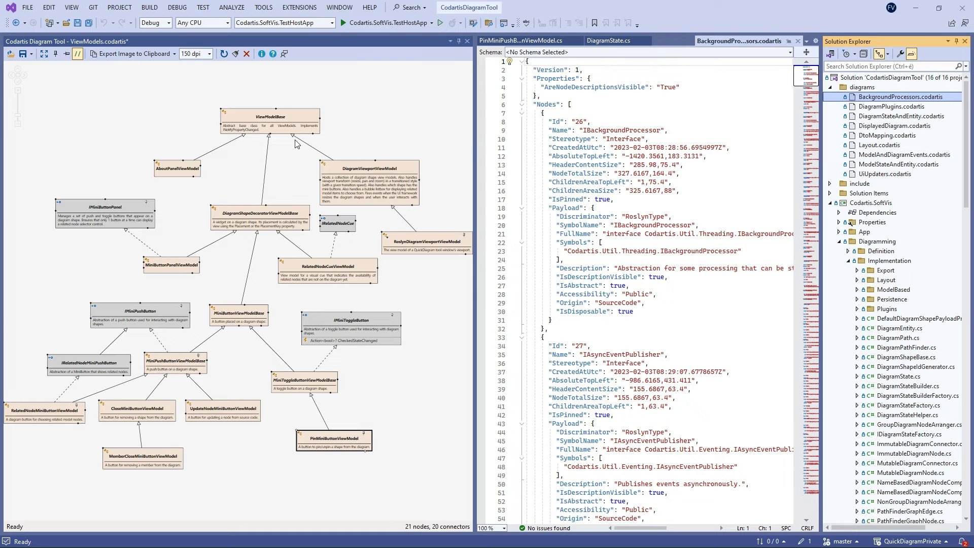
Step: Load the saved diagram UiUpdaters.codartis, discarding the unsaved changes in the current diagram
{"action": "left_click", "coordinate": [12, 57]}
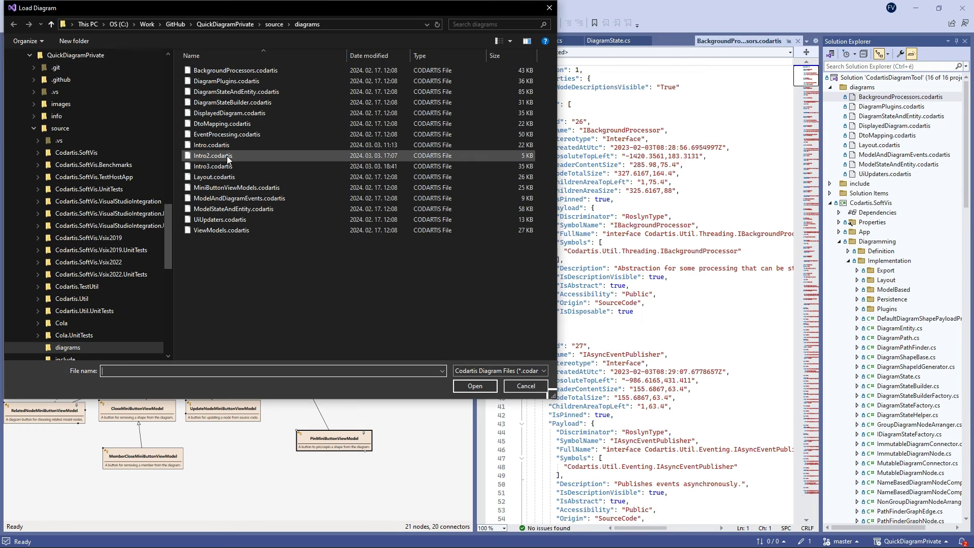
{"action": "left_click", "coordinate": [233, 218]}
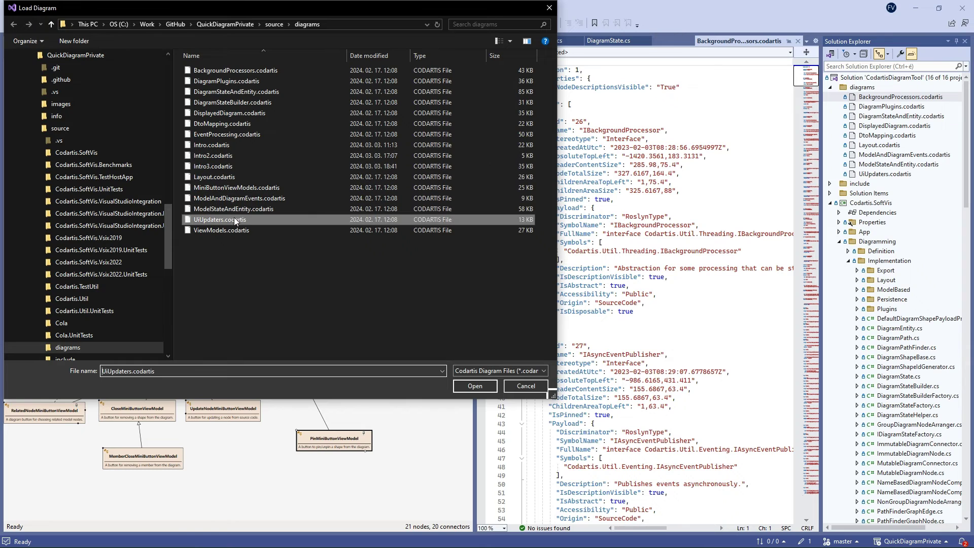
{"action": "left_click", "coordinate": [476, 385]}
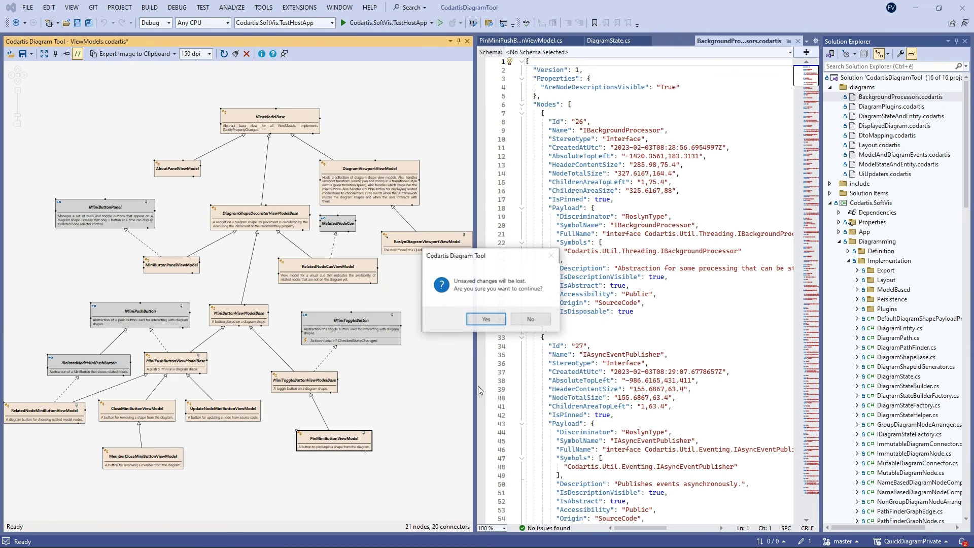
{"action": "left_click", "coordinate": [485, 319]}
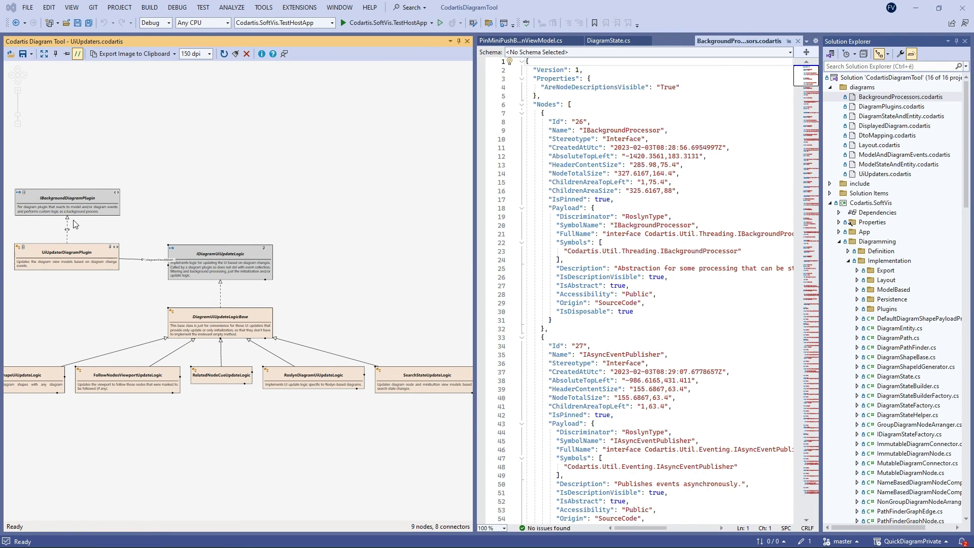
Step: Purge the broken-link nodes from the diagram, then add DiagramUiUpdater beside IDiagramUiUpdateLogic with its IDiagramUiUpdater interface above
{"action": "scroll", "coordinate": [69, 219], "scroll_direction": "up", "scroll_amount": 3}
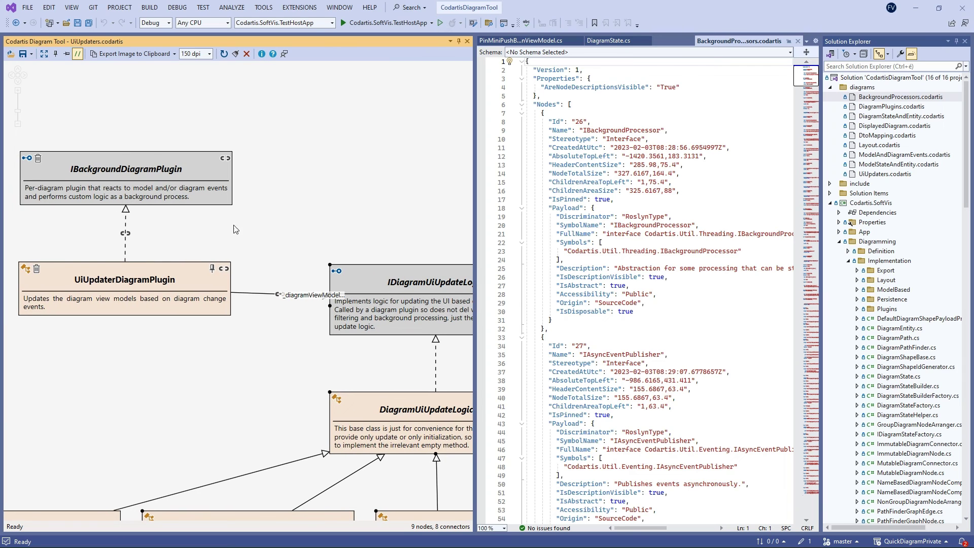
{"action": "left_click", "coordinate": [238, 54]}
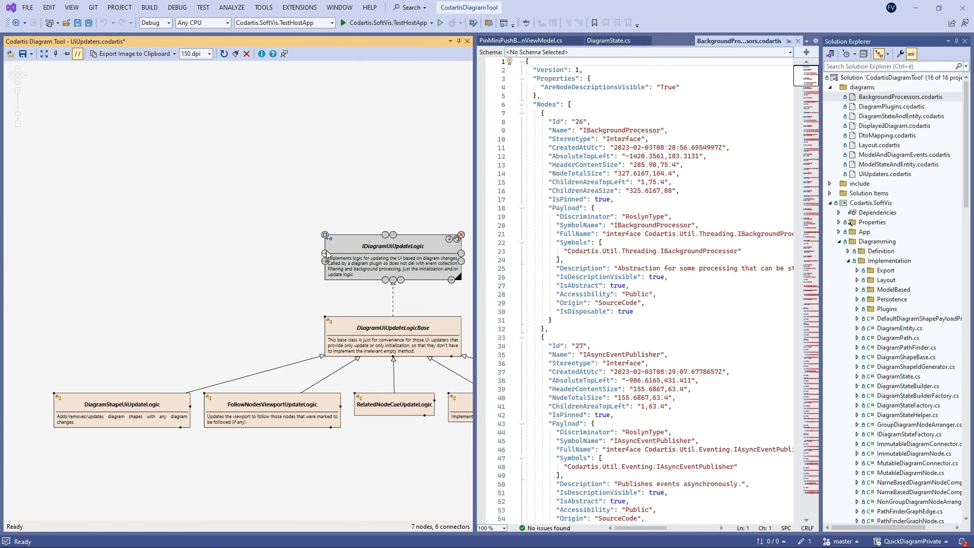
{"action": "left_click_drag", "start_coordinate": [326, 256], "coordinate": [251, 259]}
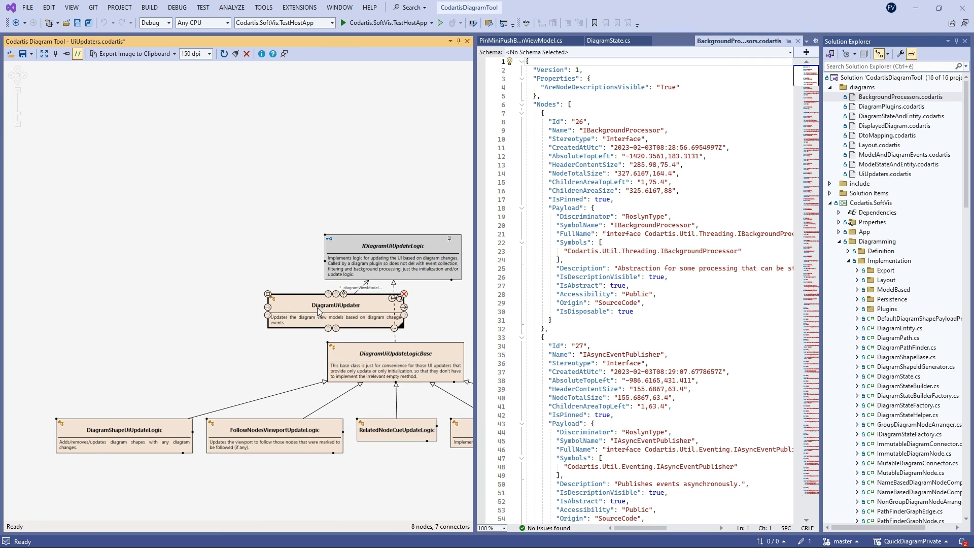
{"action": "left_click", "coordinate": [209, 240]}
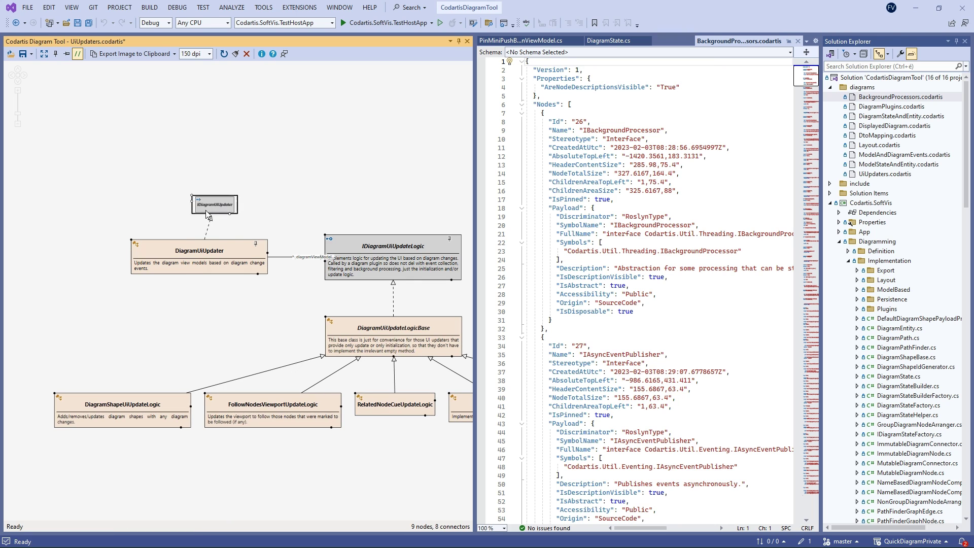